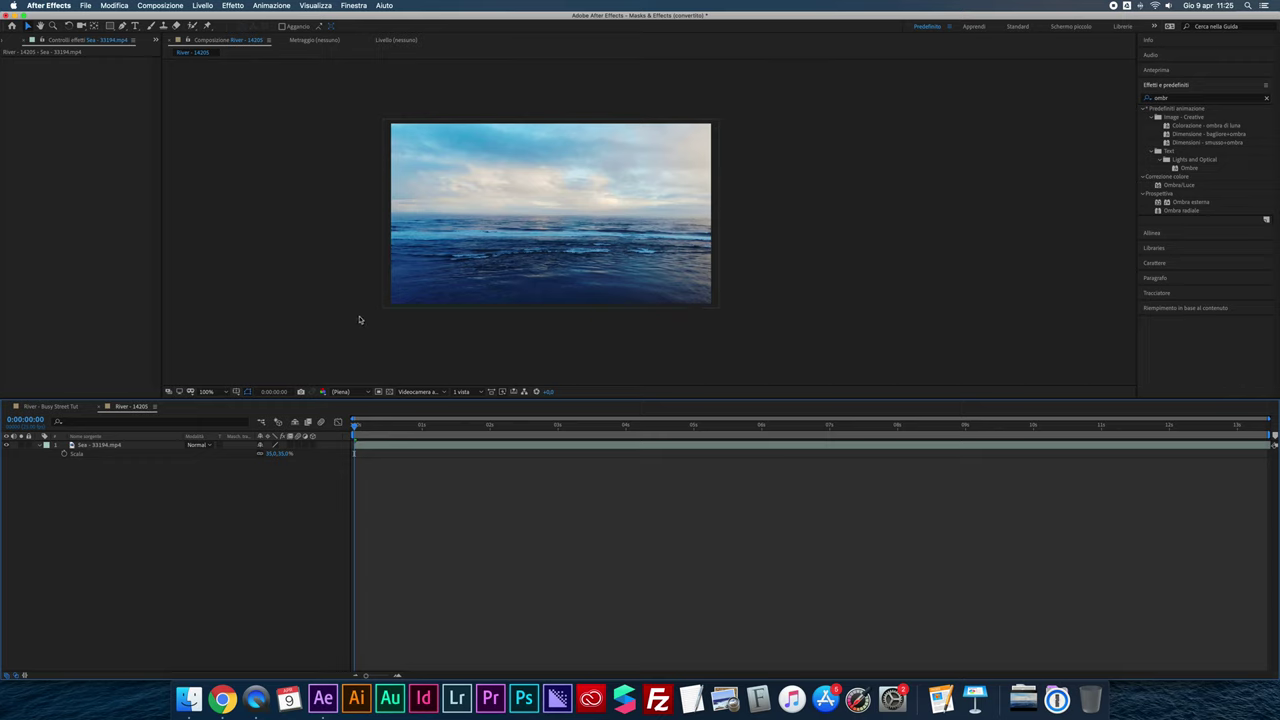
- Show the Sea layer's Position property and begin a Pen mask at the footage's left edge
{"action": "left_click", "coordinate": [117, 446]}
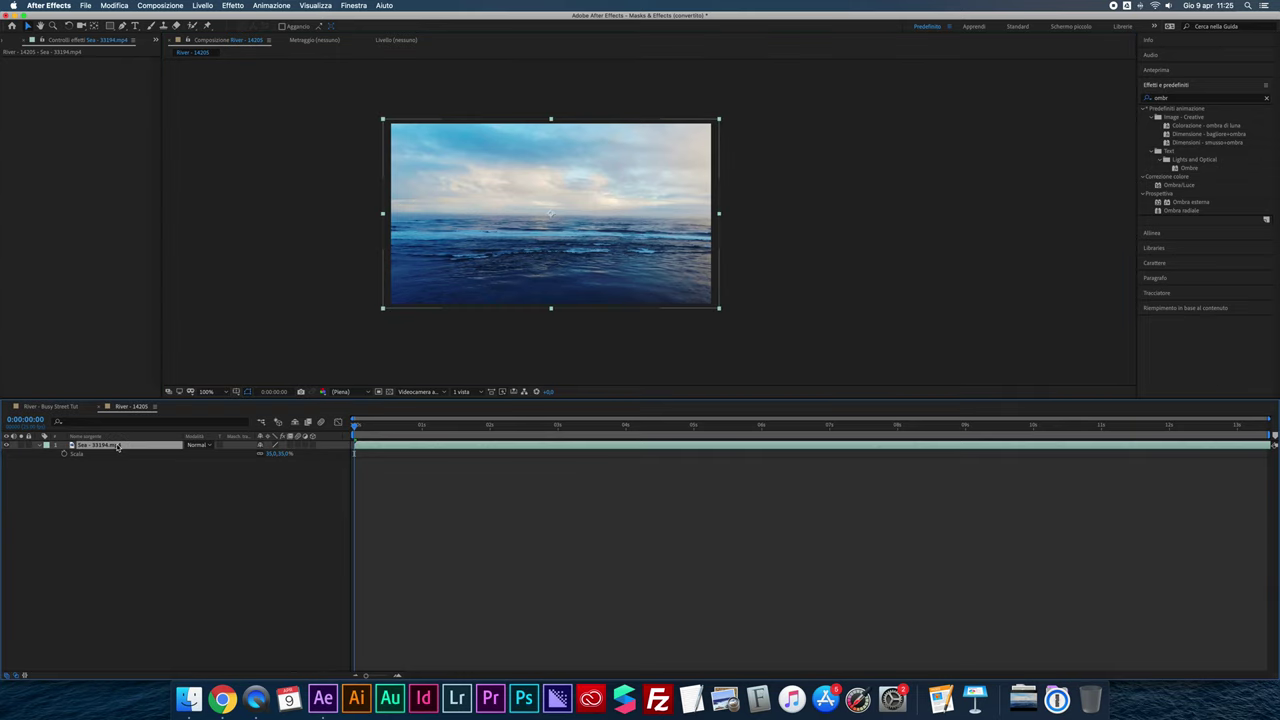
{"action": "key", "text": "s"}
{"action": "left_click", "coordinate": [309, 236]}
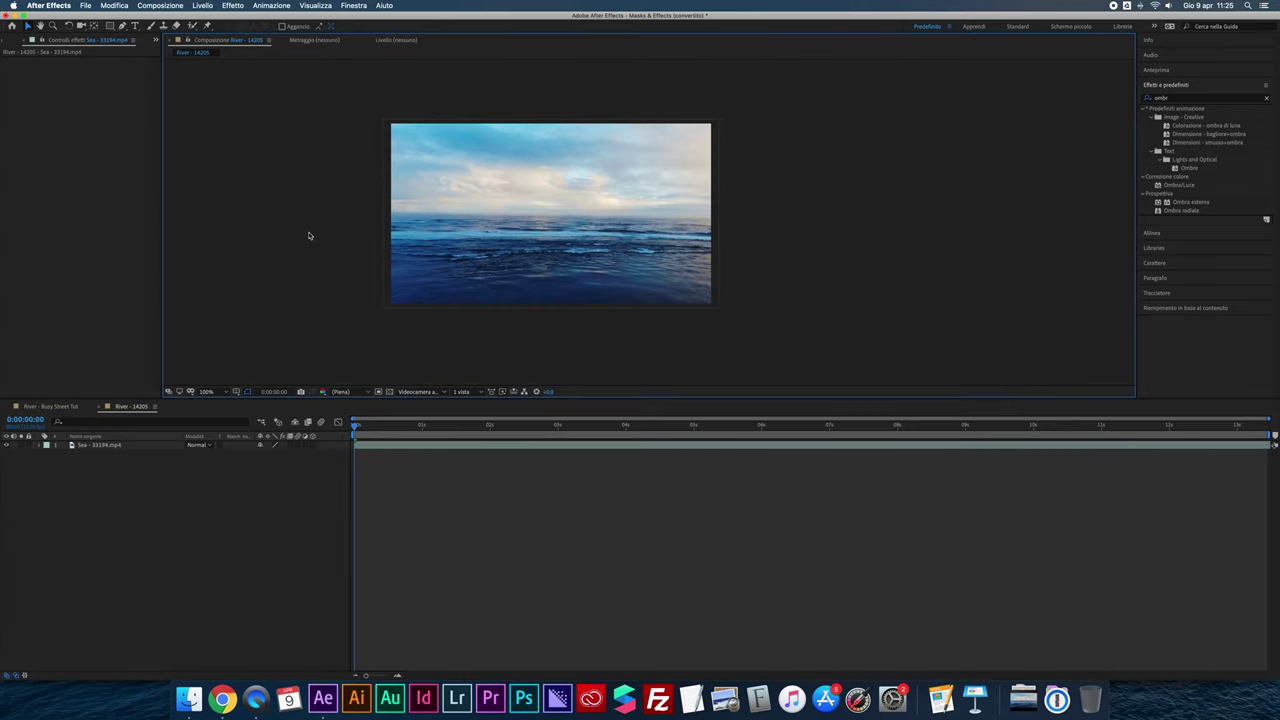
{"action": "left_click", "coordinate": [100, 446]}
{"action": "key", "text": "p"}
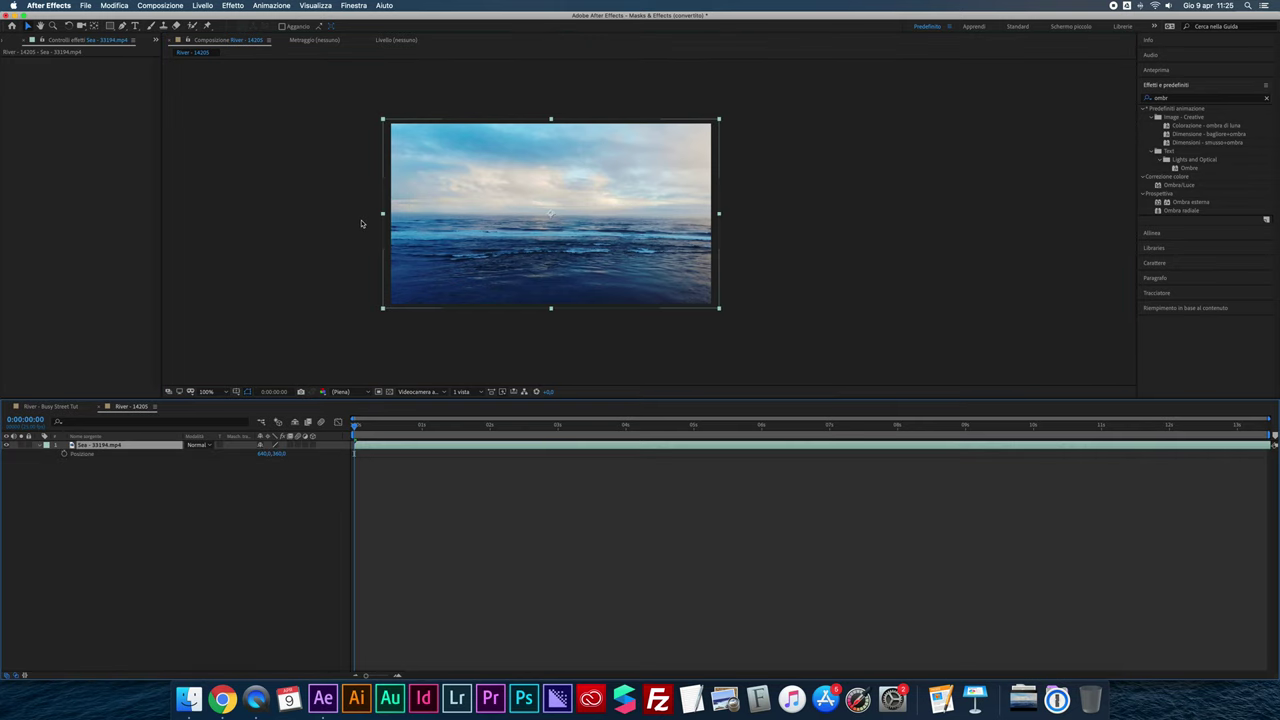
{"action": "key", "text": "g"}
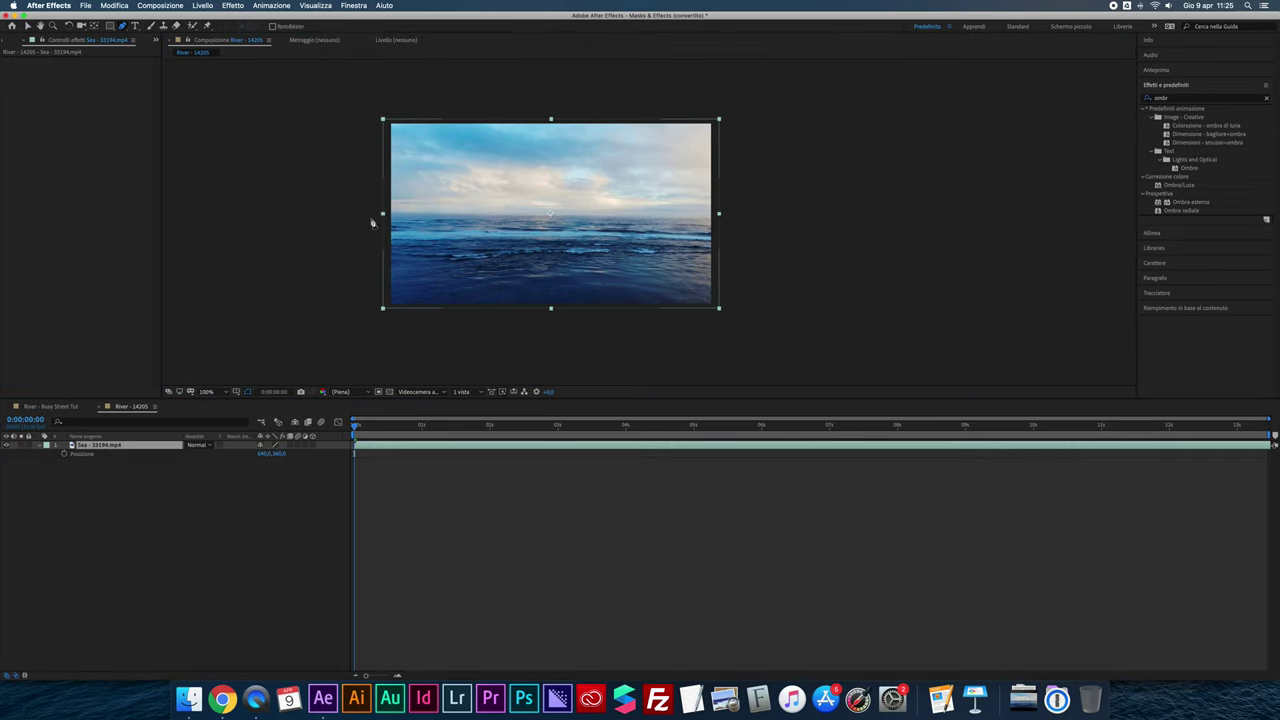
{"action": "left_click", "coordinate": [372, 213]}
- Draw a closed mask around the water below the horizon, with a curve near the horizon
{"action": "left_click_drag", "start_coordinate": [725, 217], "coordinate": [853, 224]}
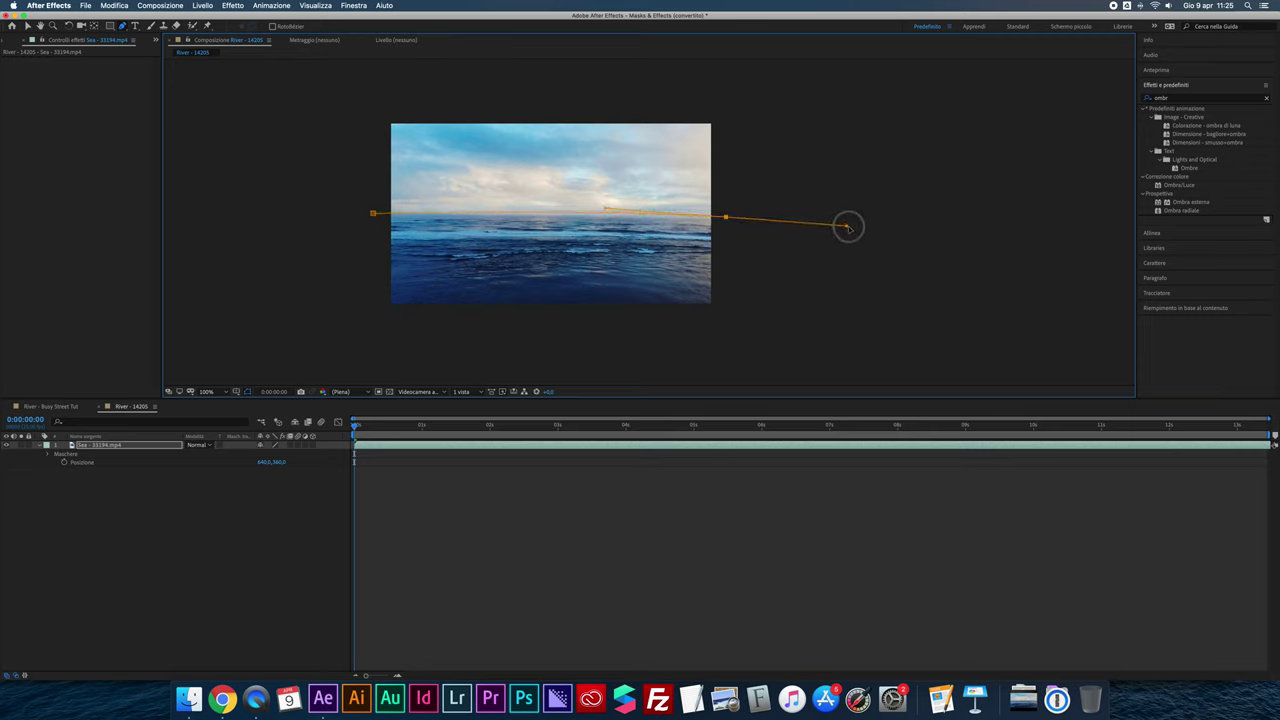
{"action": "left_click", "coordinate": [757, 321]}
{"action": "left_click", "coordinate": [668, 344]}
{"action": "left_click", "coordinate": [384, 336]}
{"action": "left_click", "coordinate": [366, 302]}
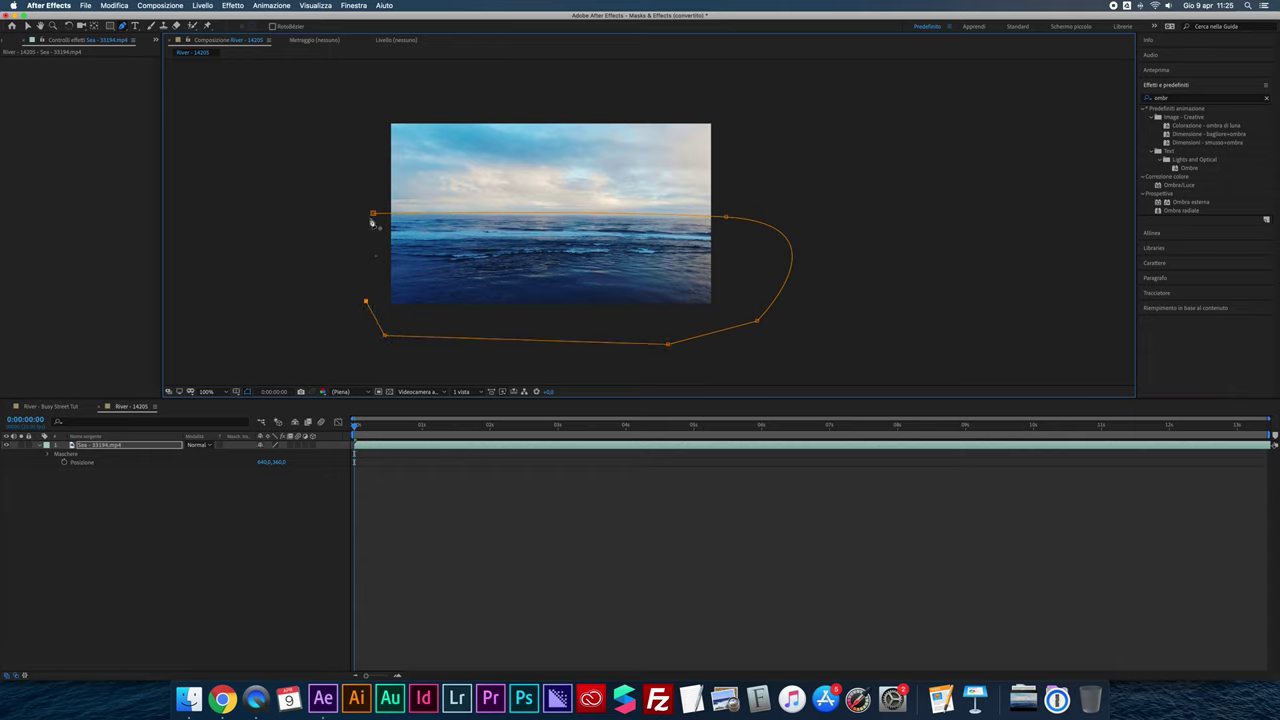
{"action": "left_click", "coordinate": [373, 217]}
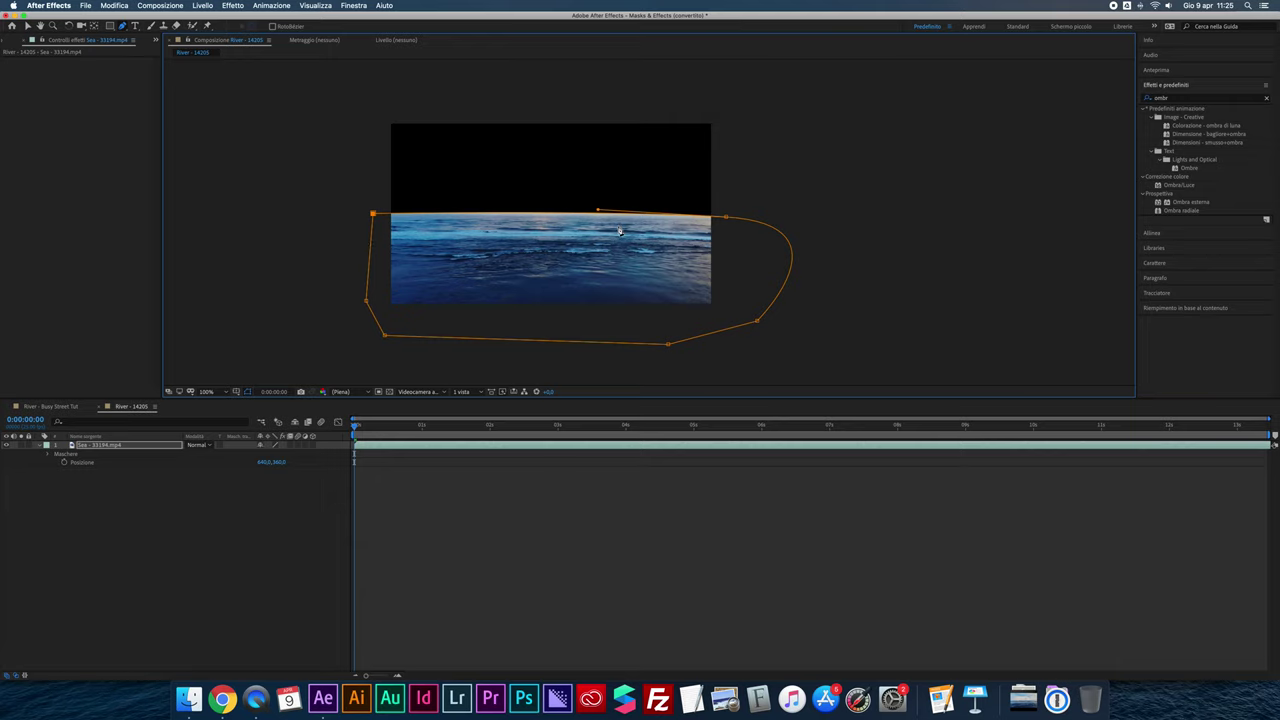
- Expand the Sea layer's properties and select its new Maschera 1
{"action": "left_click", "coordinate": [70, 455]}
{"action": "left_click", "coordinate": [39, 446]}
{"action": "left_click", "coordinate": [56, 455]}
{"action": "left_click", "coordinate": [76, 462]}
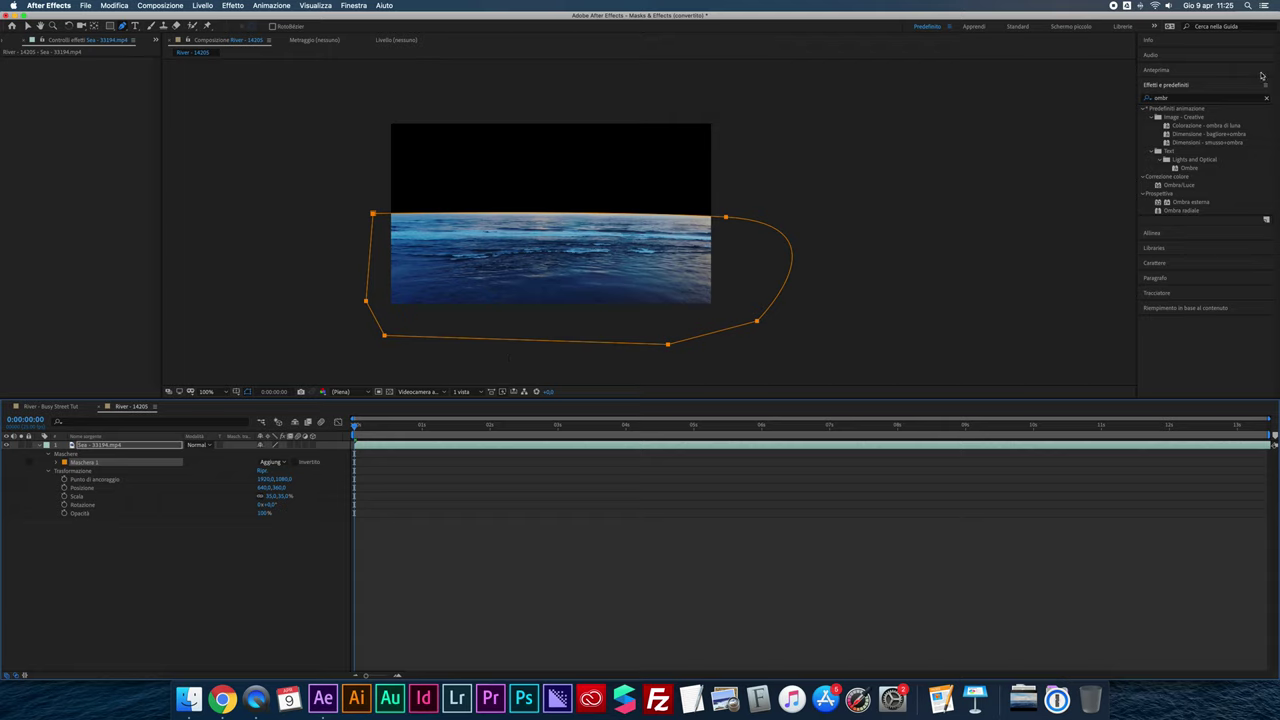
- Search 'foto' in Effects & Presets and apply Filtro fotografico to the Sea layer
{"action": "double_click", "coordinate": [1180, 98]}
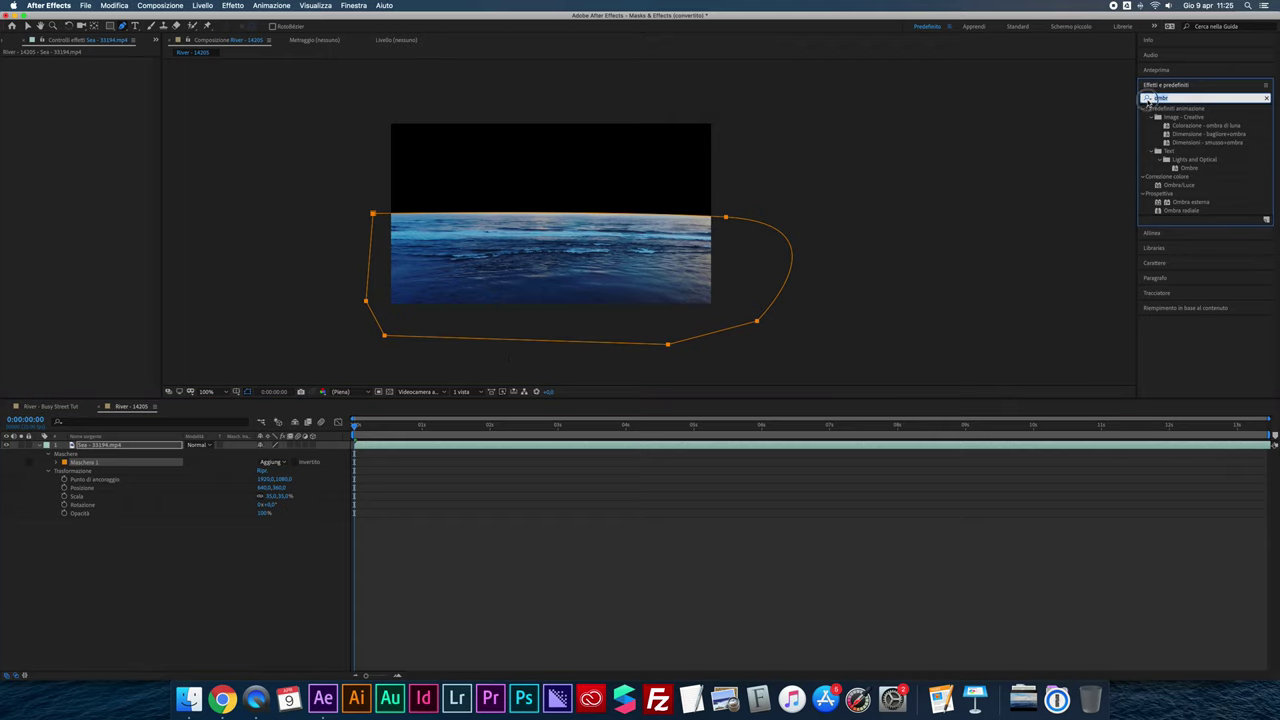
{"action": "type", "text": "a"}
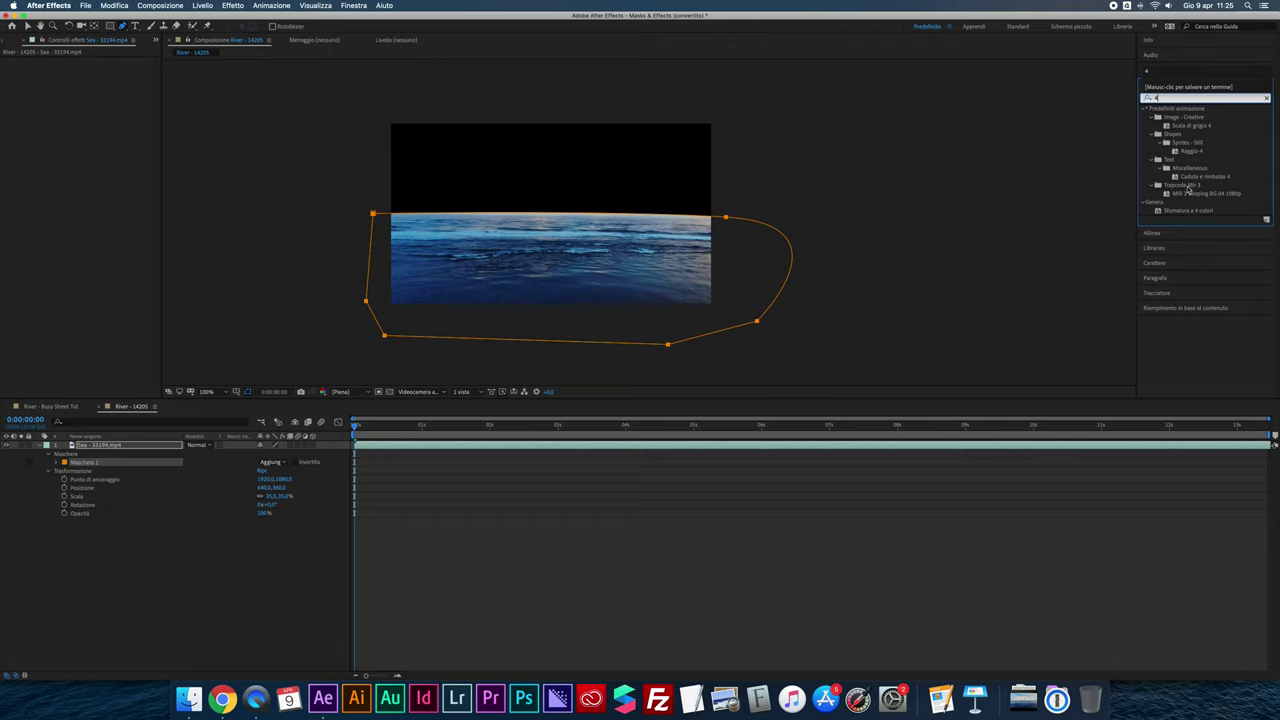
{"action": "double_click", "coordinate": [1174, 98]}
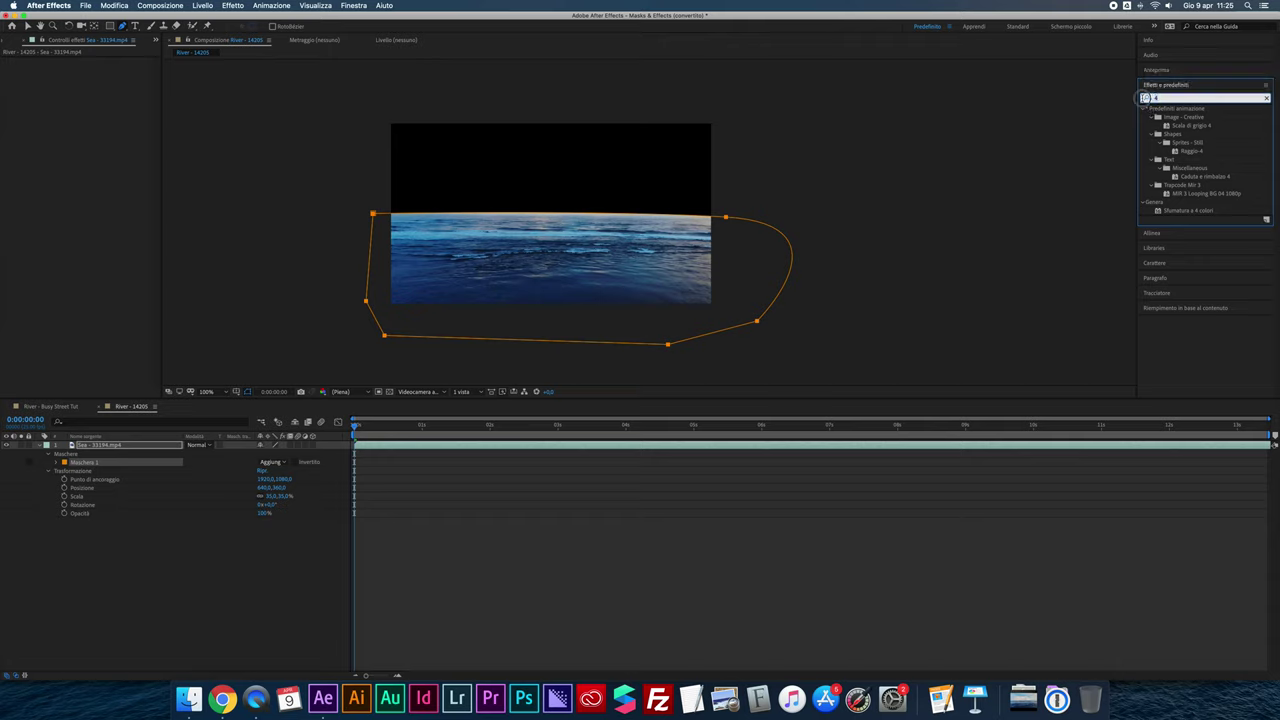
{"action": "type", "text": "foto"}
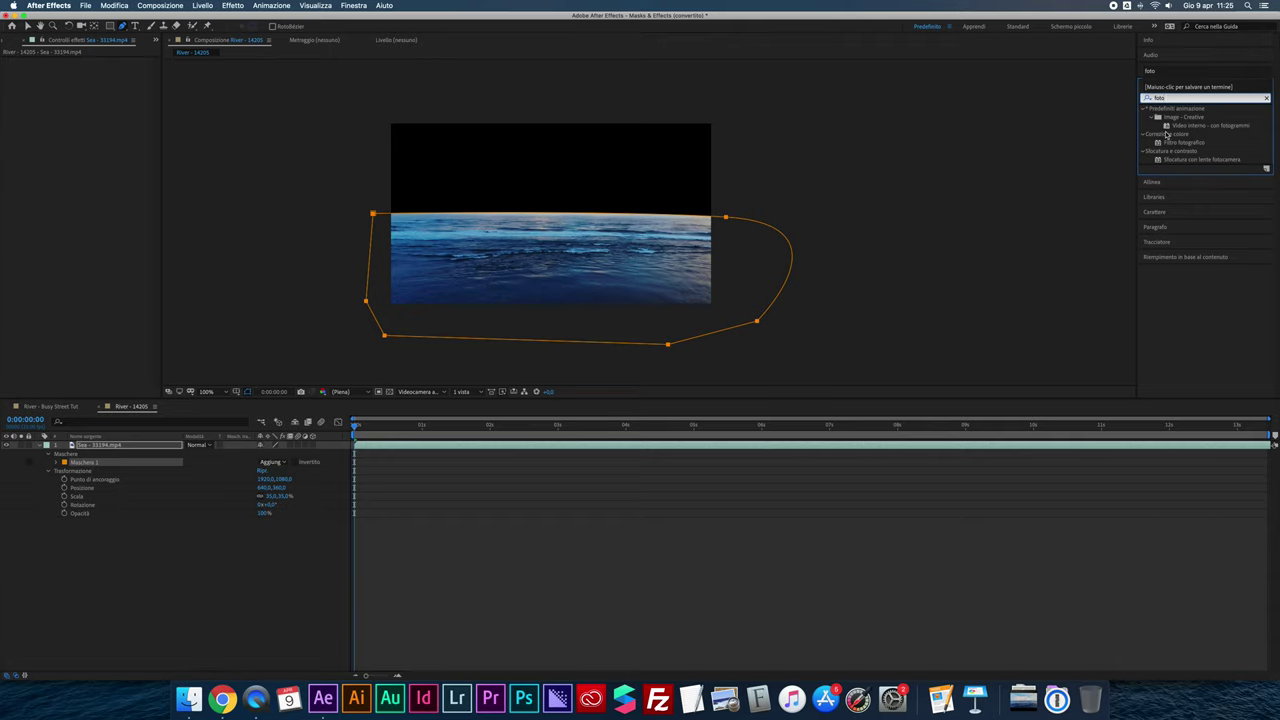
{"action": "left_click_drag", "start_coordinate": [1180, 145], "coordinate": [651, 260]}
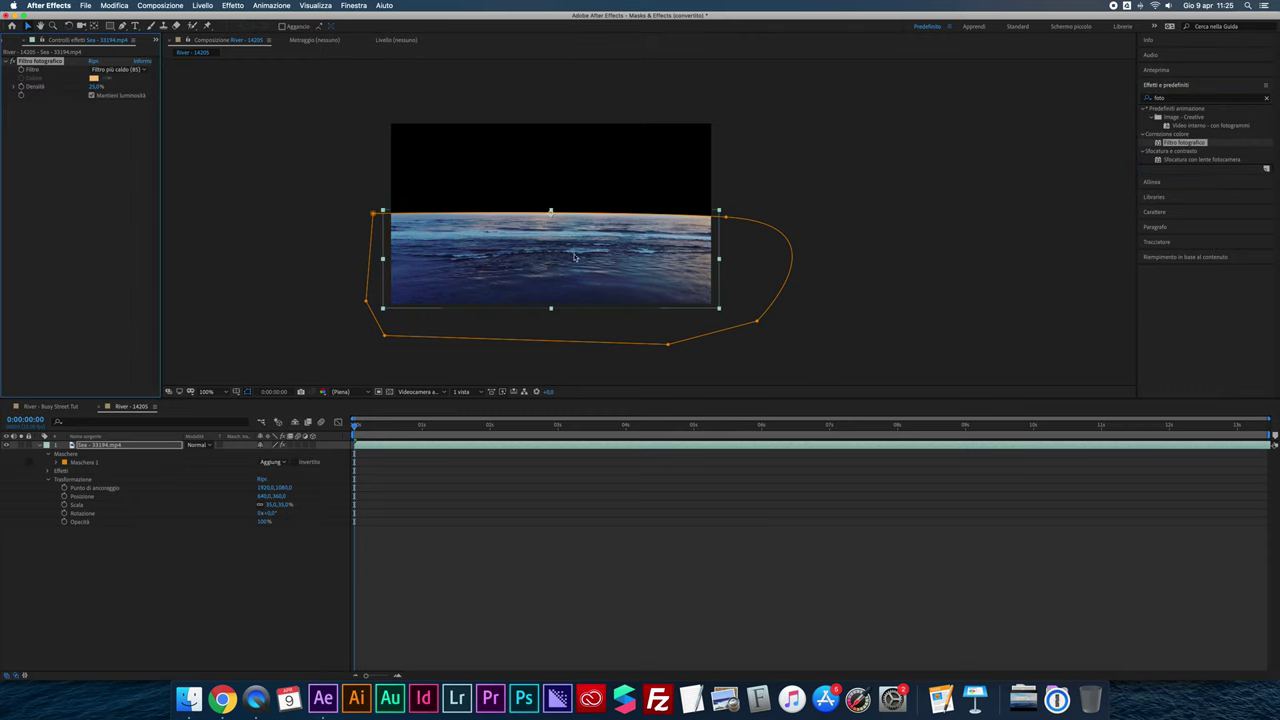
- Set Filtro fotografico to Personale with a pink colour and raise its Densità
{"action": "left_click", "coordinate": [110, 72]}
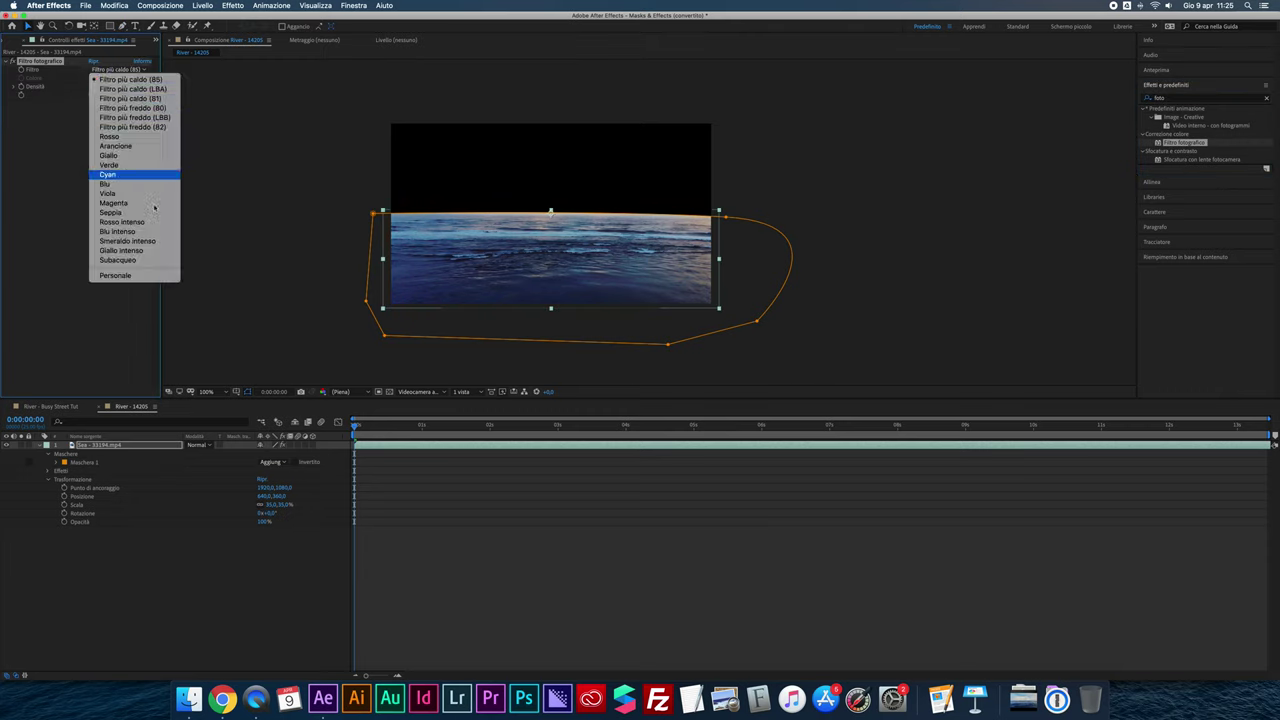
{"action": "left_click", "coordinate": [116, 276]}
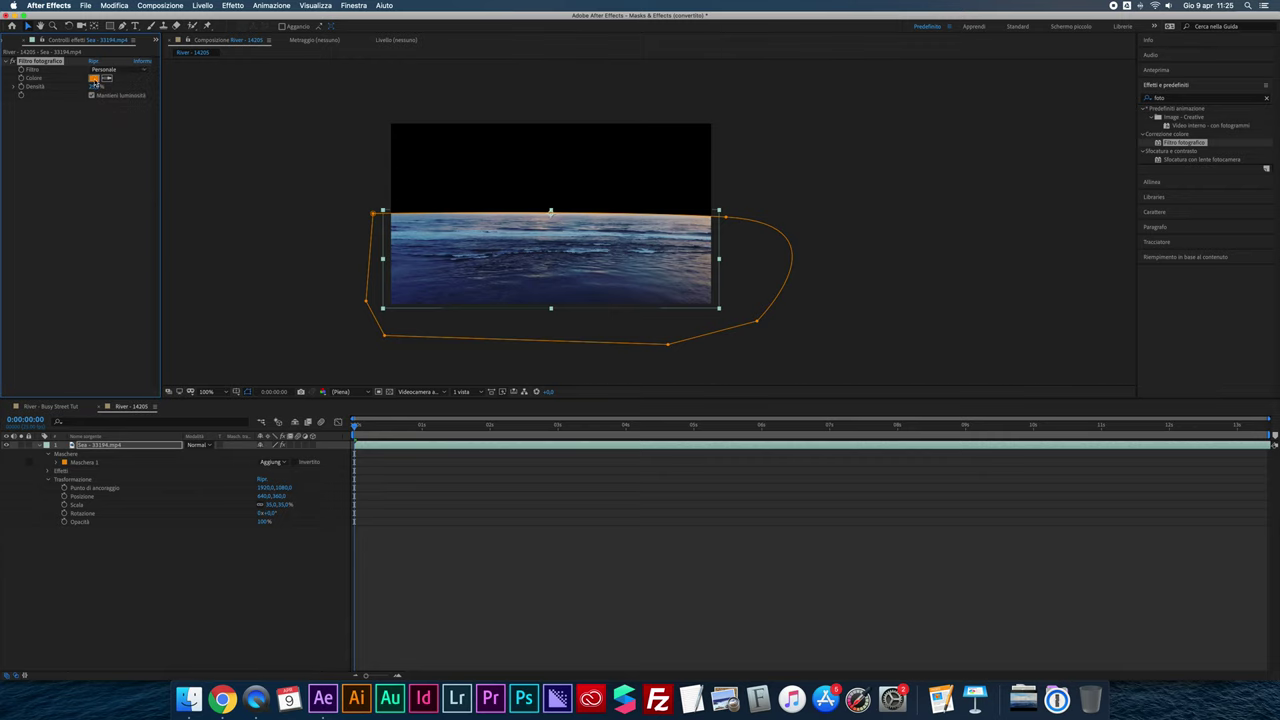
{"action": "left_click", "coordinate": [95, 78]}
{"action": "left_click", "coordinate": [659, 298]}
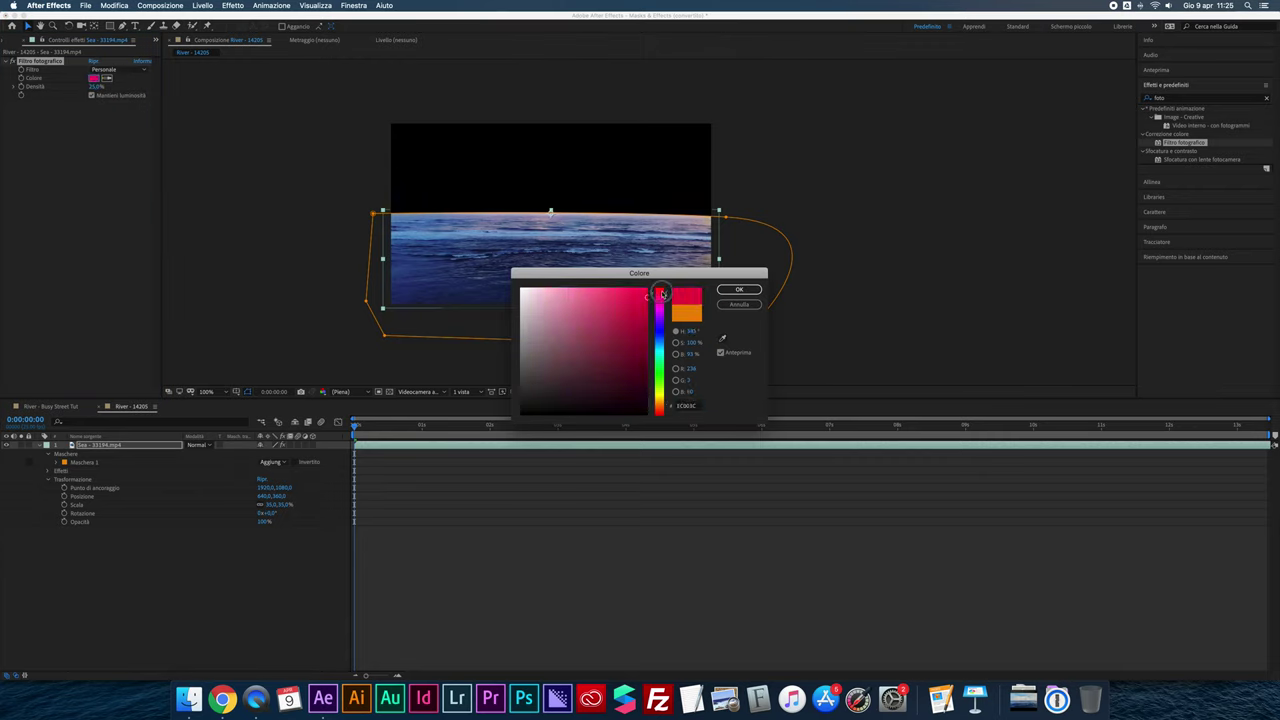
{"action": "left_click", "coordinate": [739, 289]}
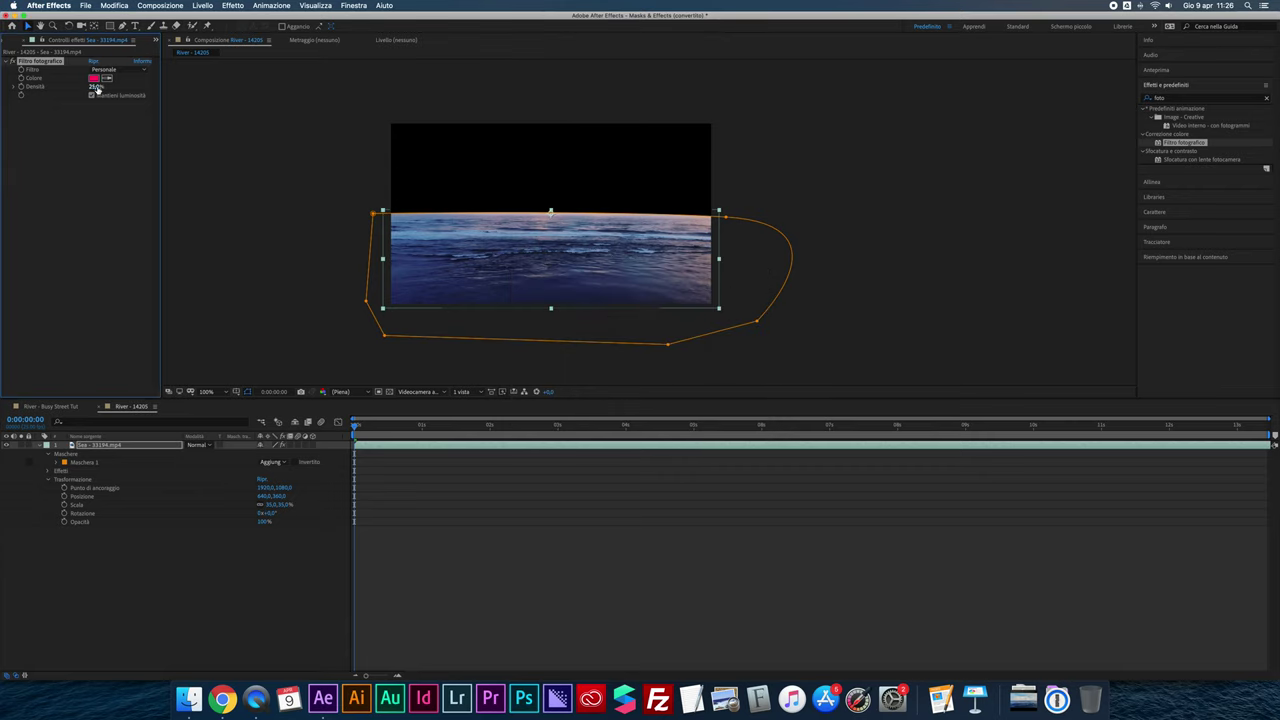
{"action": "mouse_move", "coordinate": [96, 86]}
{"action": "left_mouse_down"}
{"action": "mouse_move", "coordinate": [147, 90]}
{"action": "mouse_move", "coordinate": [117, 94]}
{"action": "left_mouse_up"}
- Set Filtro fotografico's compositing Mask Reference 1 to Maschera 1
{"action": "left_click", "coordinate": [49, 480]}
{"action": "left_click", "coordinate": [57, 462]}
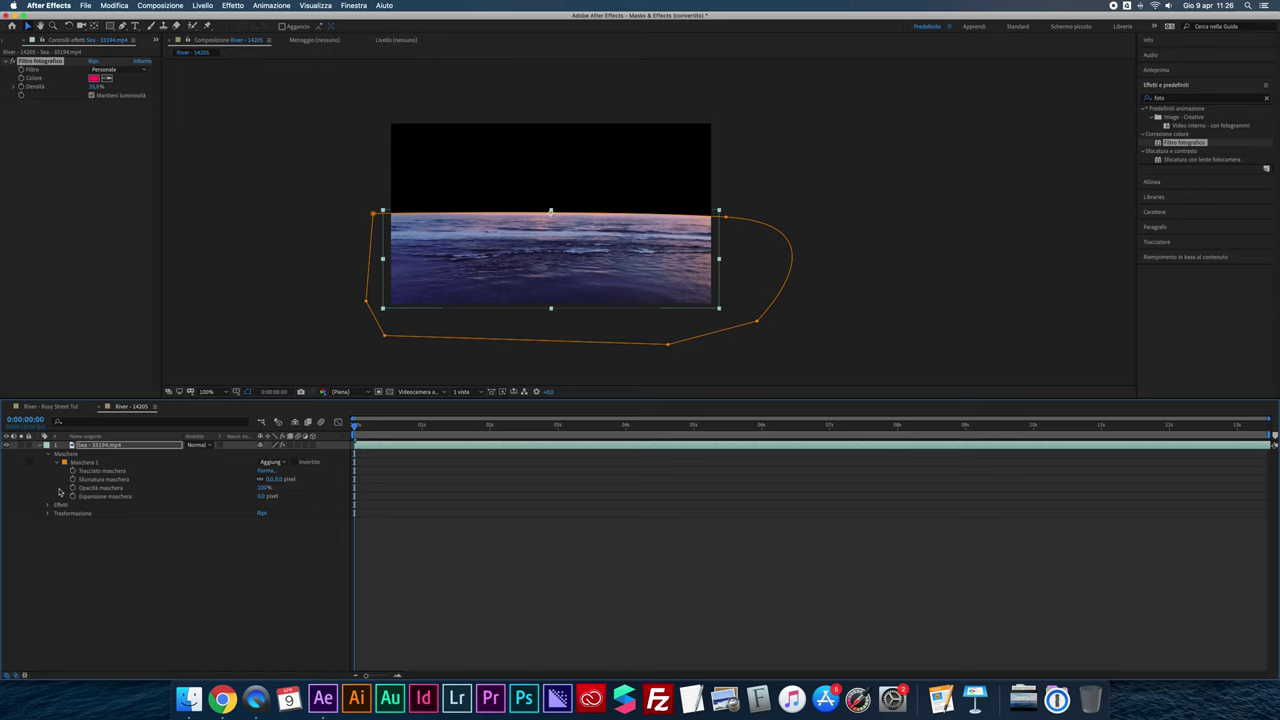
{"action": "left_click", "coordinate": [48, 505]}
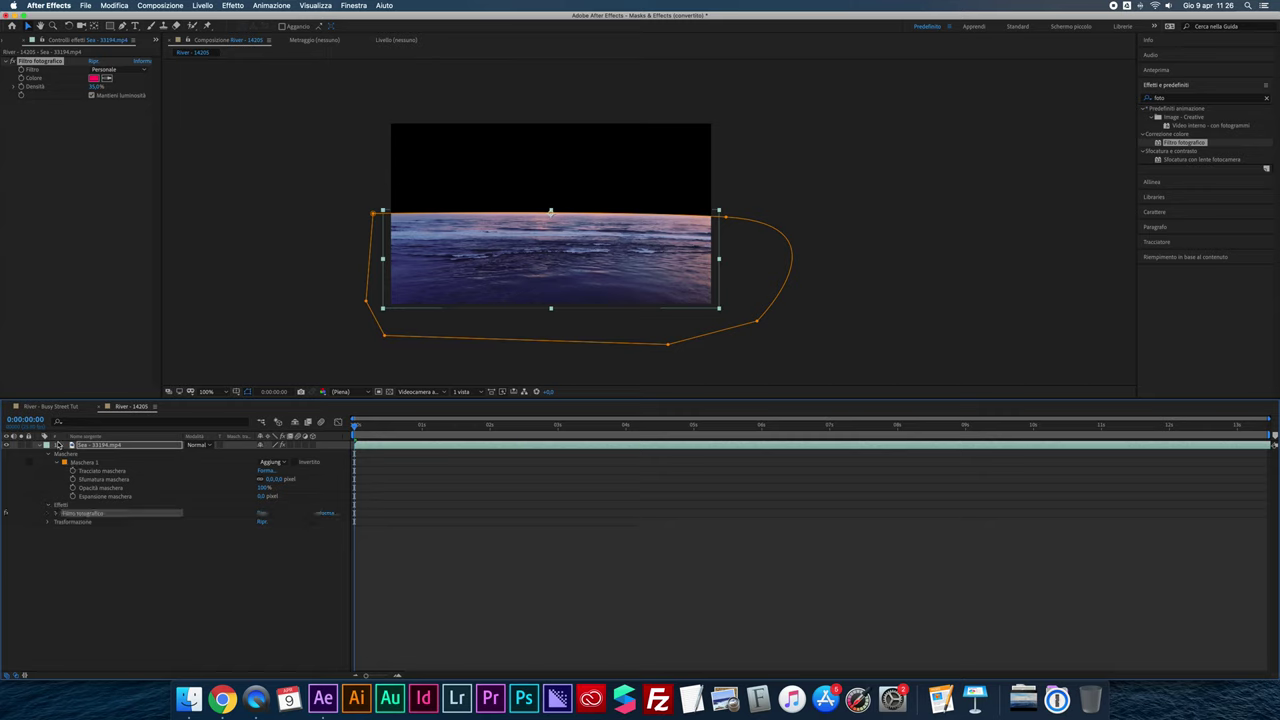
{"action": "left_click", "coordinate": [56, 513]}
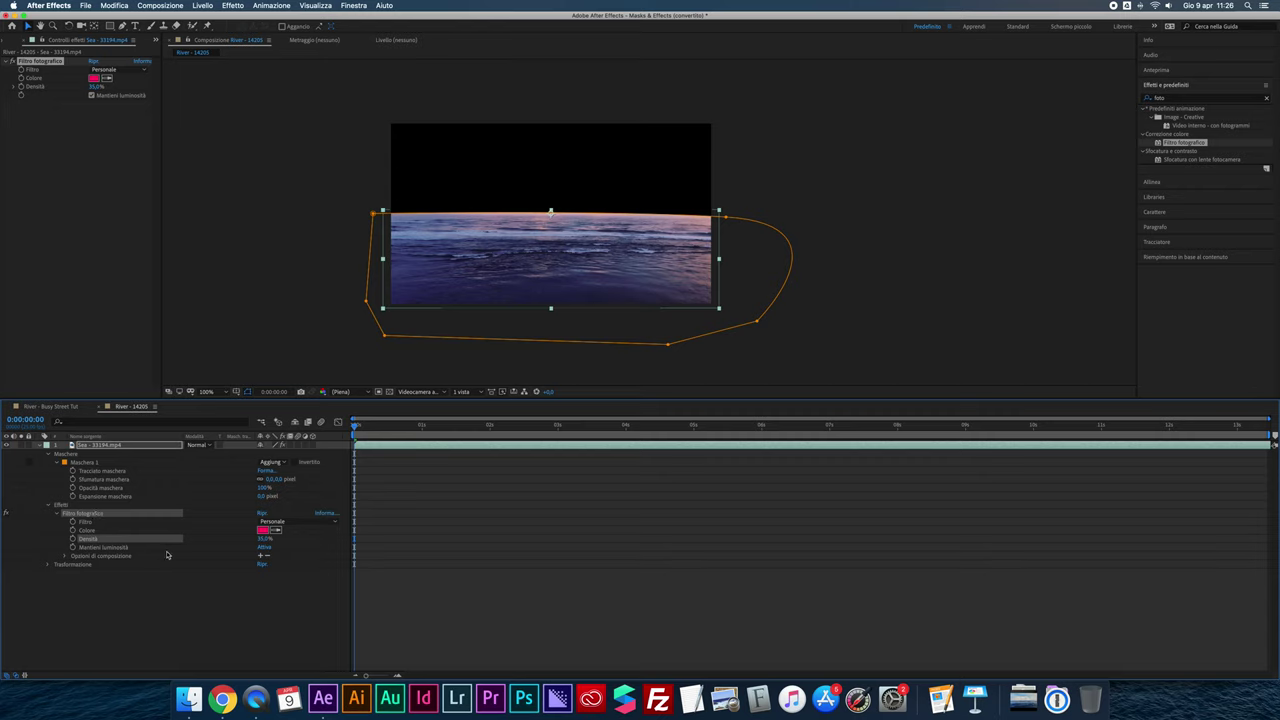
{"action": "left_click", "coordinate": [106, 555]}
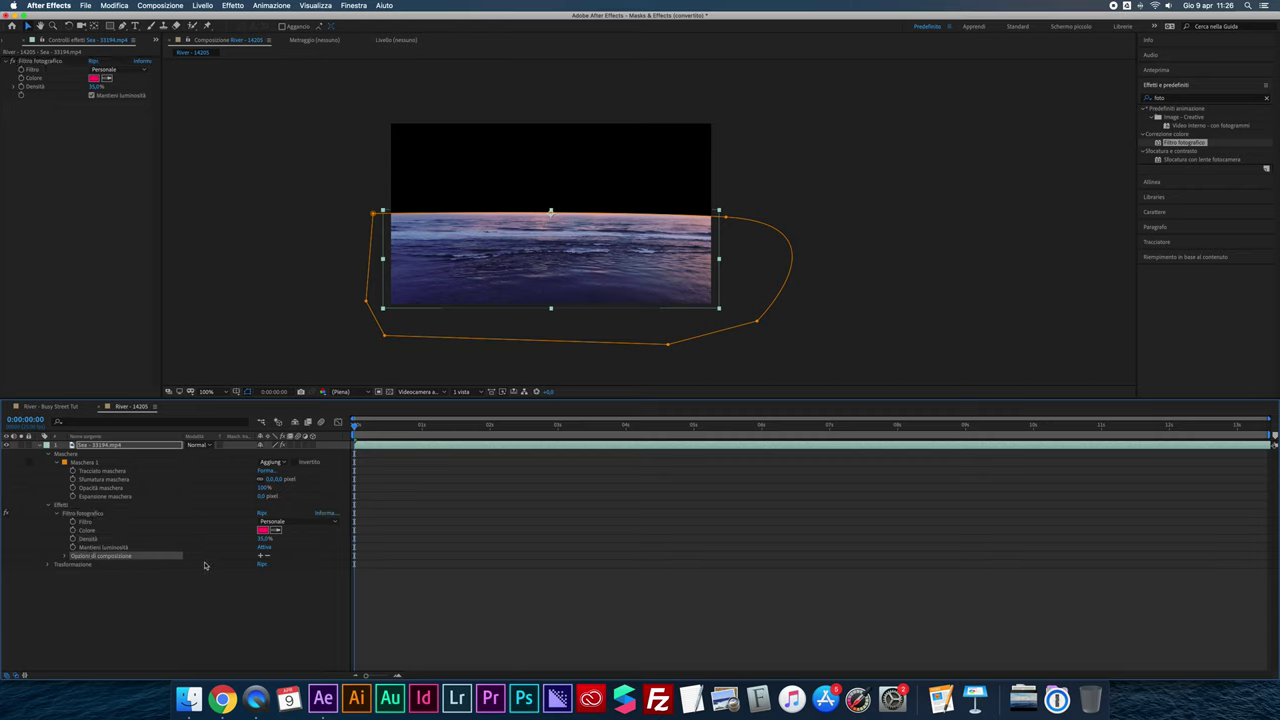
{"action": "left_click", "coordinate": [261, 556]}
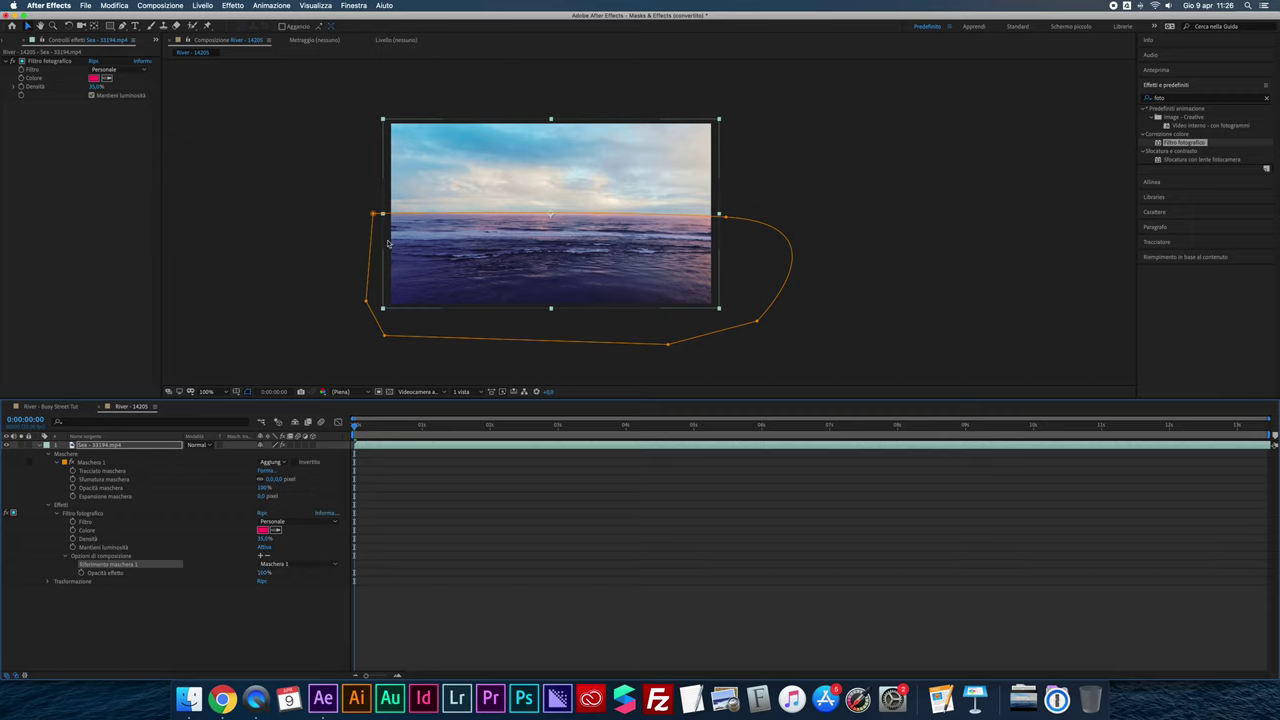
- Toggle the Filtro fotografico effect off, then select the Sea layer's Maschera 1 and its vertices
{"action": "left_click", "coordinate": [252, 212]}
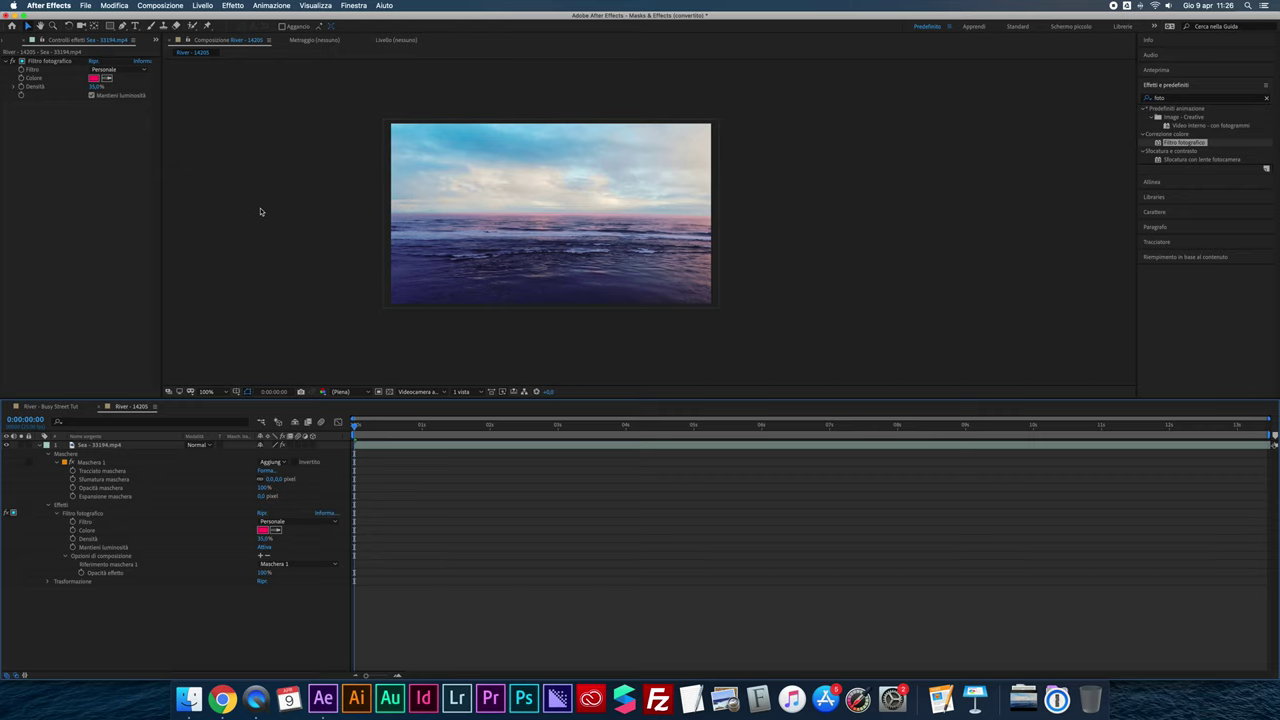
{"action": "left_click", "coordinate": [684, 195]}
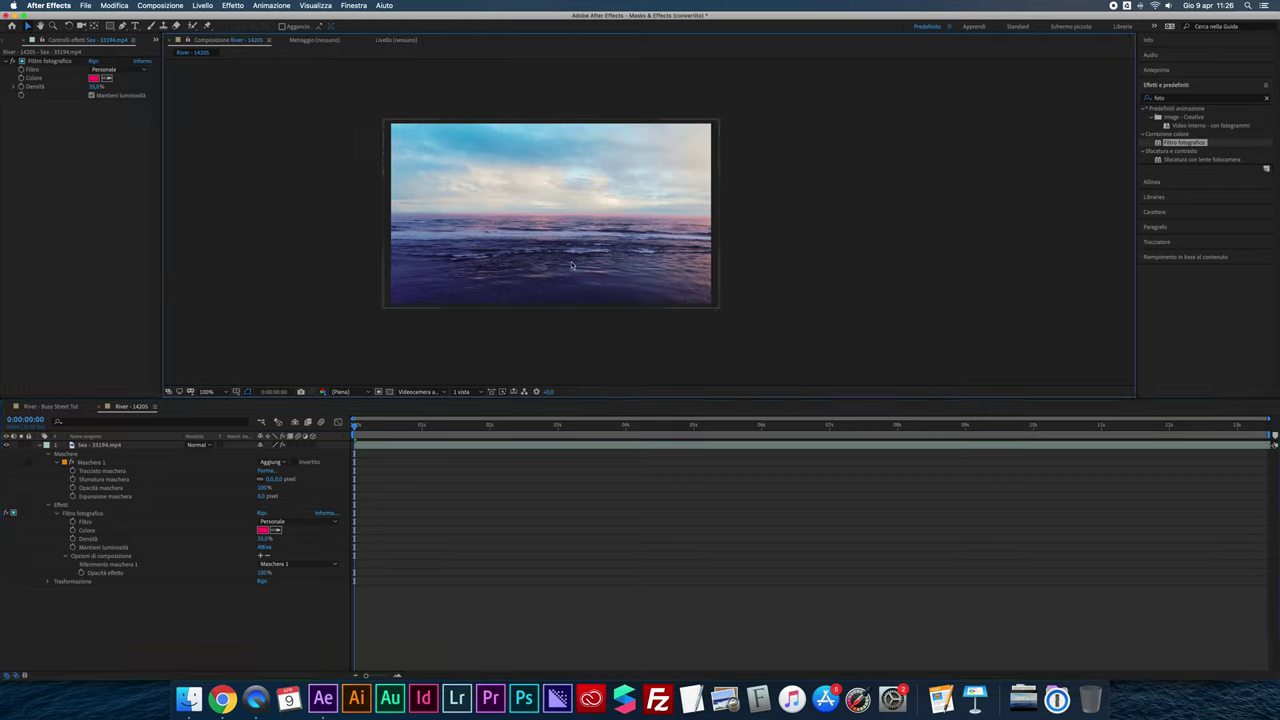
{"action": "left_click", "coordinate": [12, 63]}
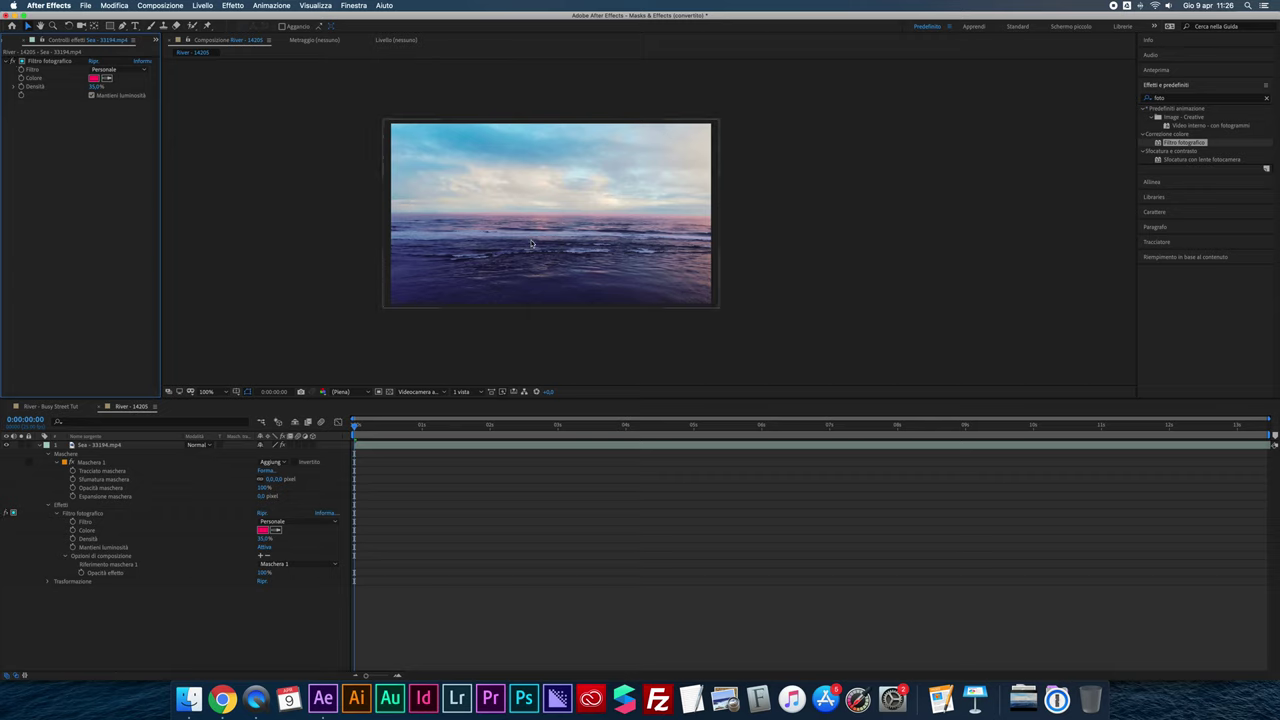
{"action": "left_click", "coordinate": [312, 218]}
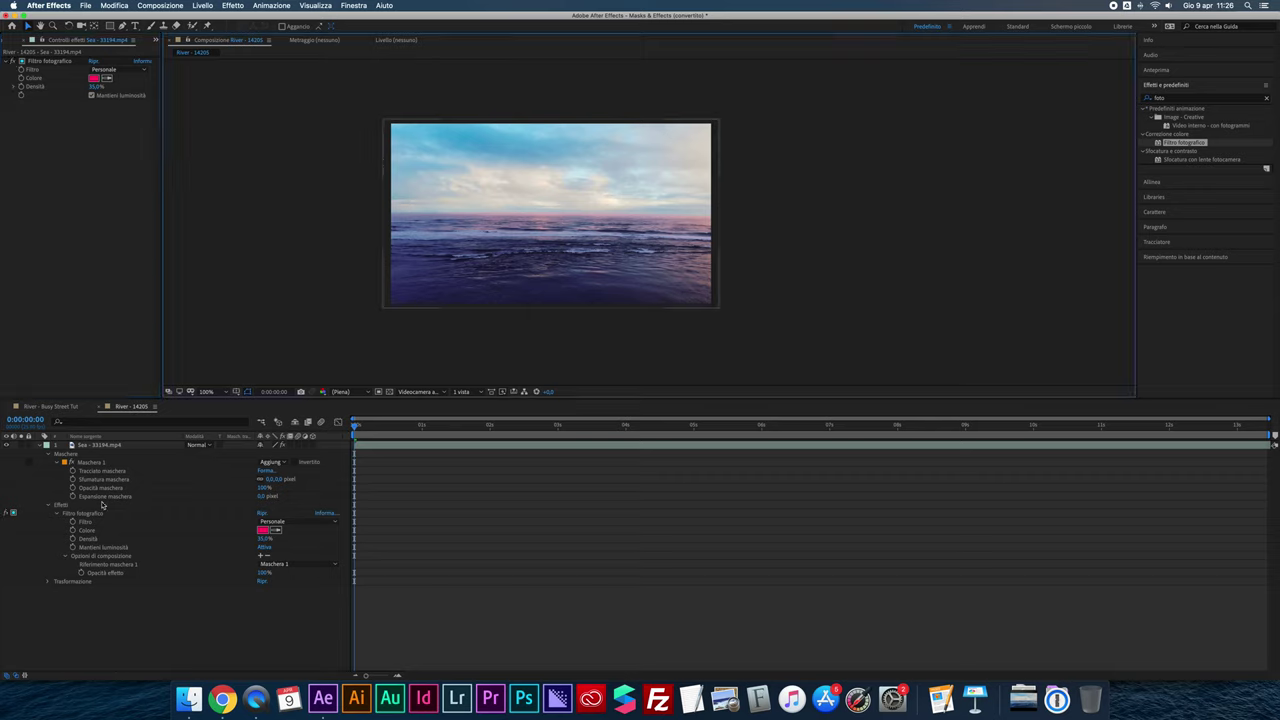
{"action": "left_click", "coordinate": [102, 446]}
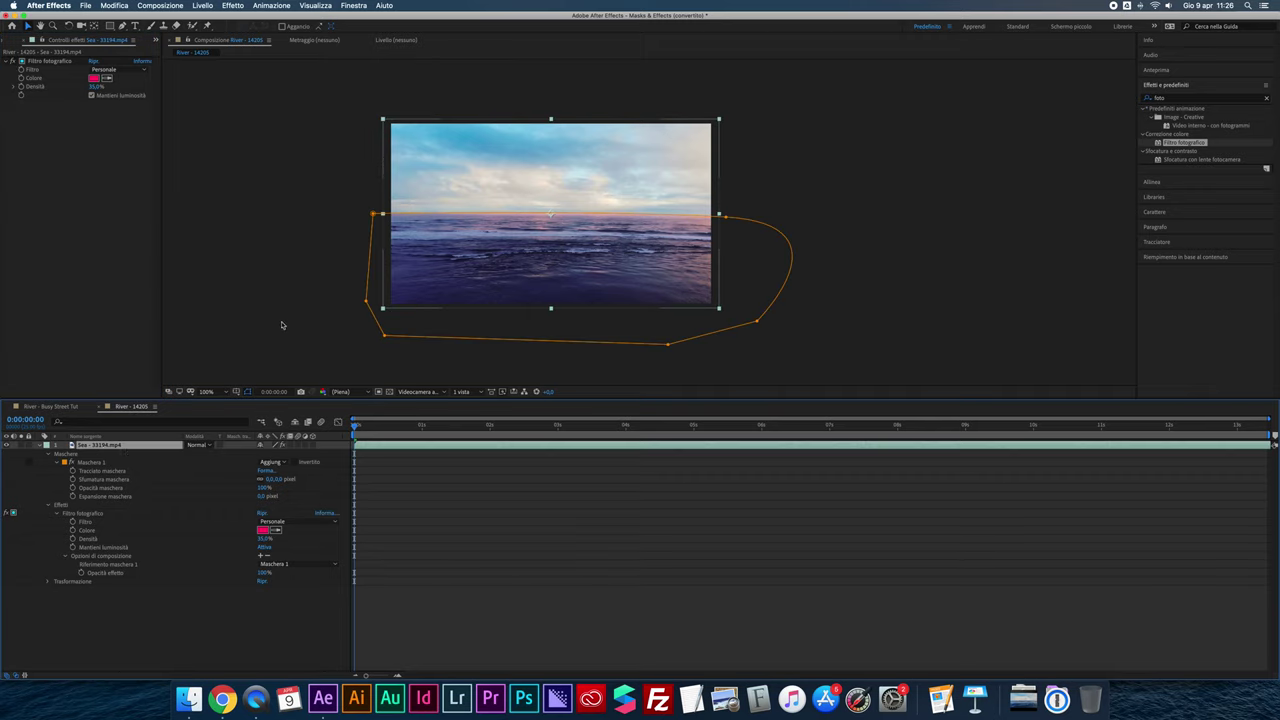
{"action": "left_click", "coordinate": [274, 284]}
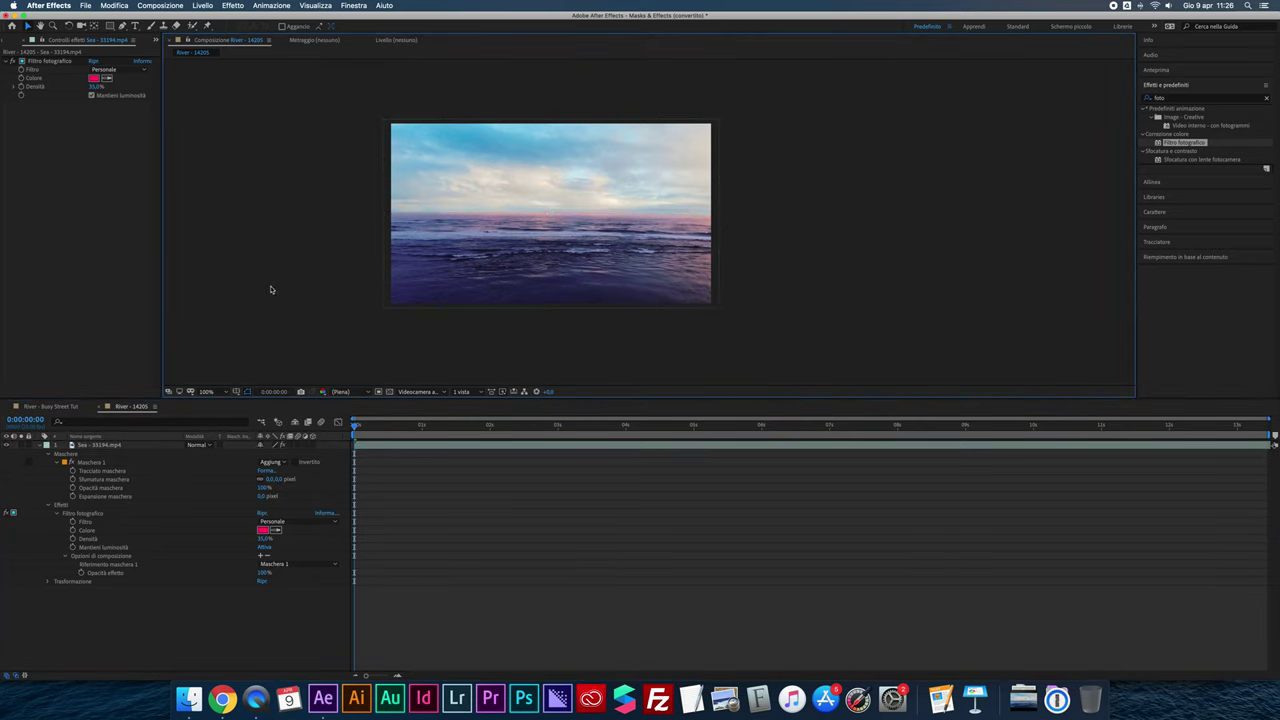
{"action": "left_click", "coordinate": [94, 447]}
{"action": "left_click", "coordinate": [89, 463]}
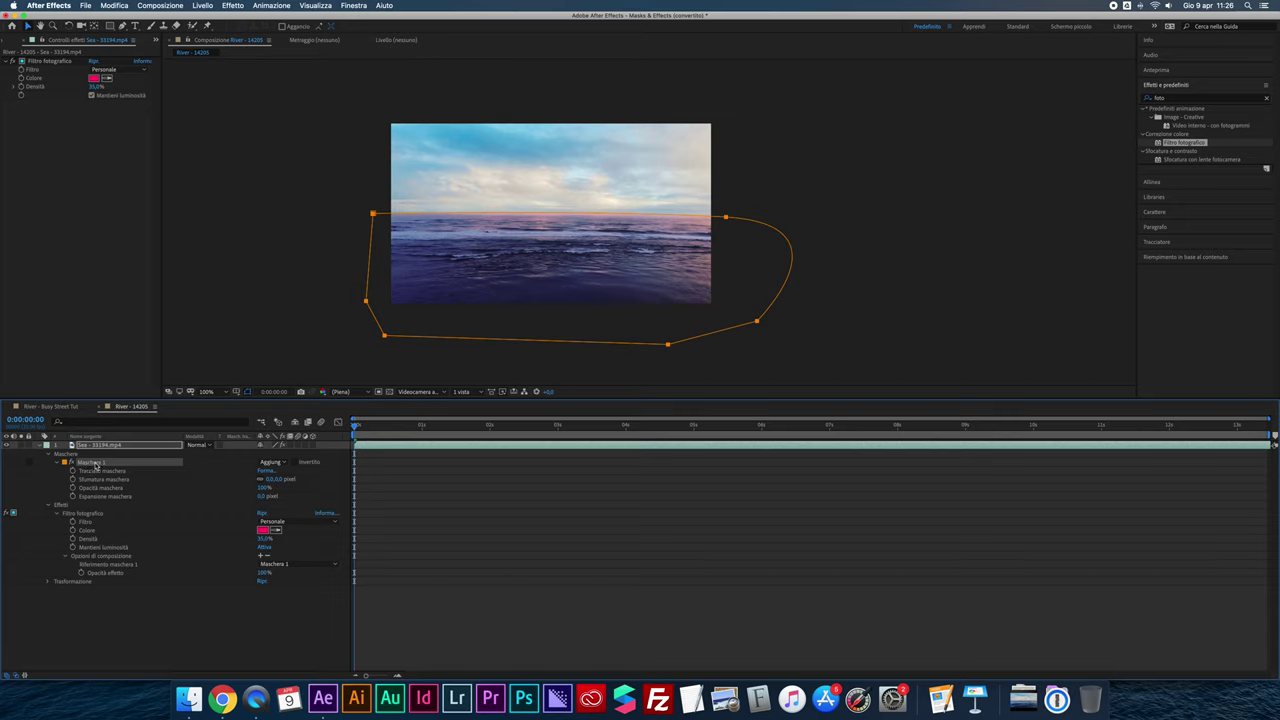
- Duplicate Maschera 1 and invert the copy, Maschera 2, so only the sky shows
{"action": "key", "text": "super+d"}
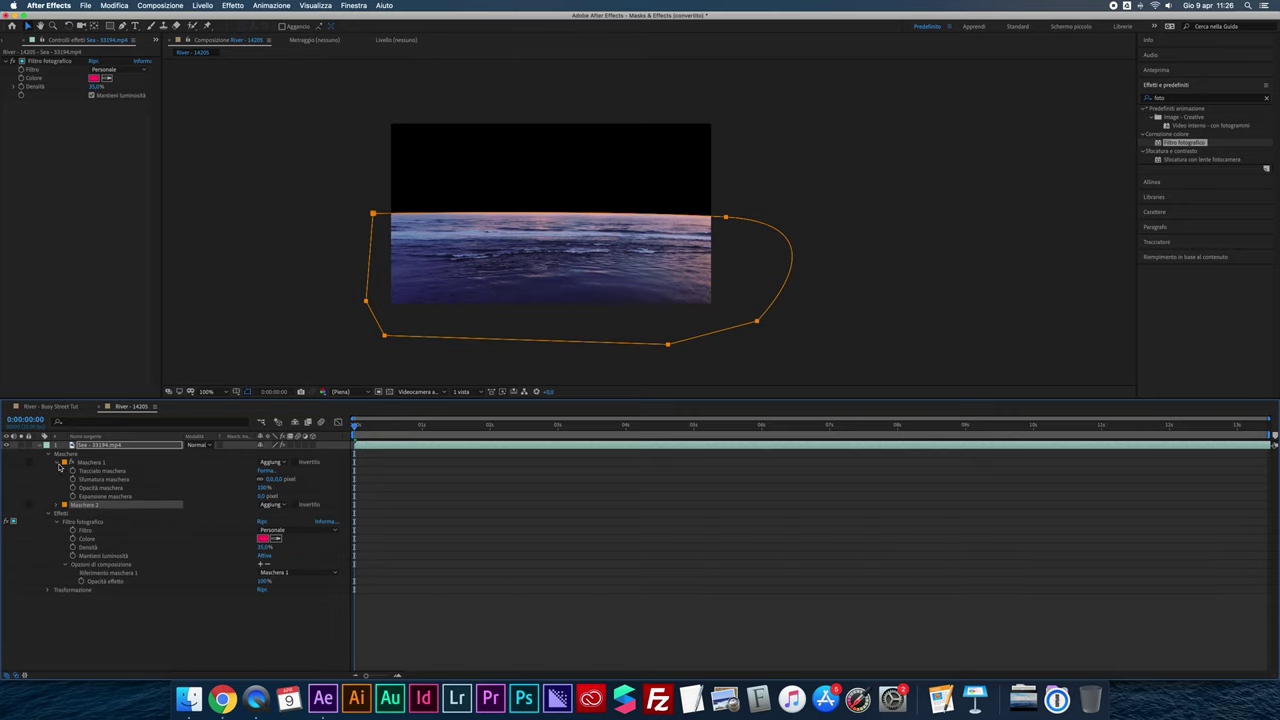
{"action": "left_click", "coordinate": [57, 464]}
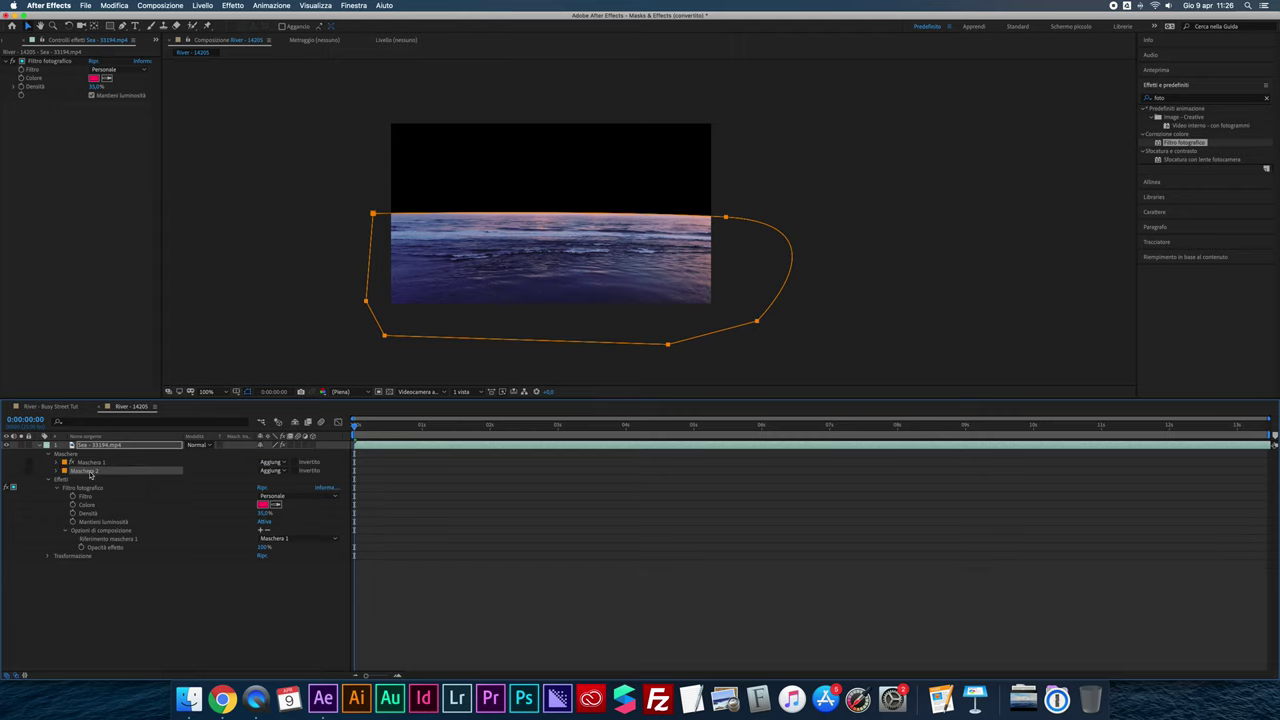
{"action": "left_click", "coordinate": [294, 471]}
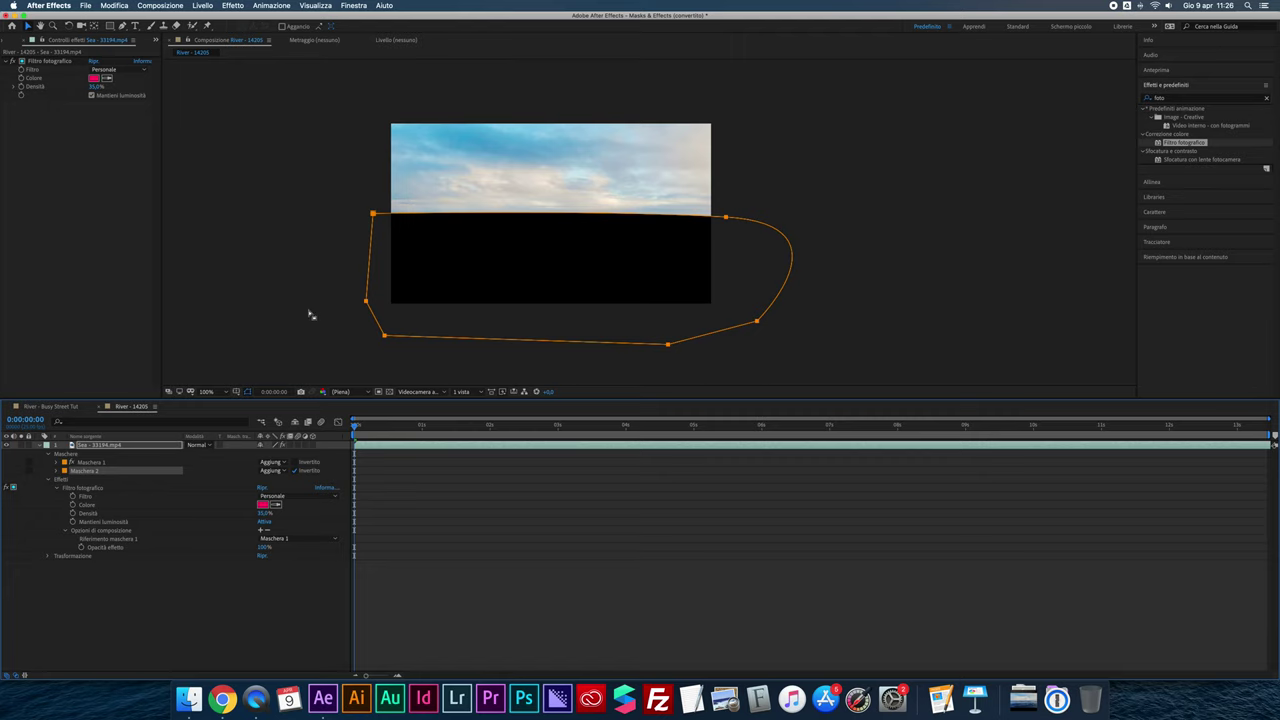
{"action": "left_click", "coordinate": [1165, 98]}
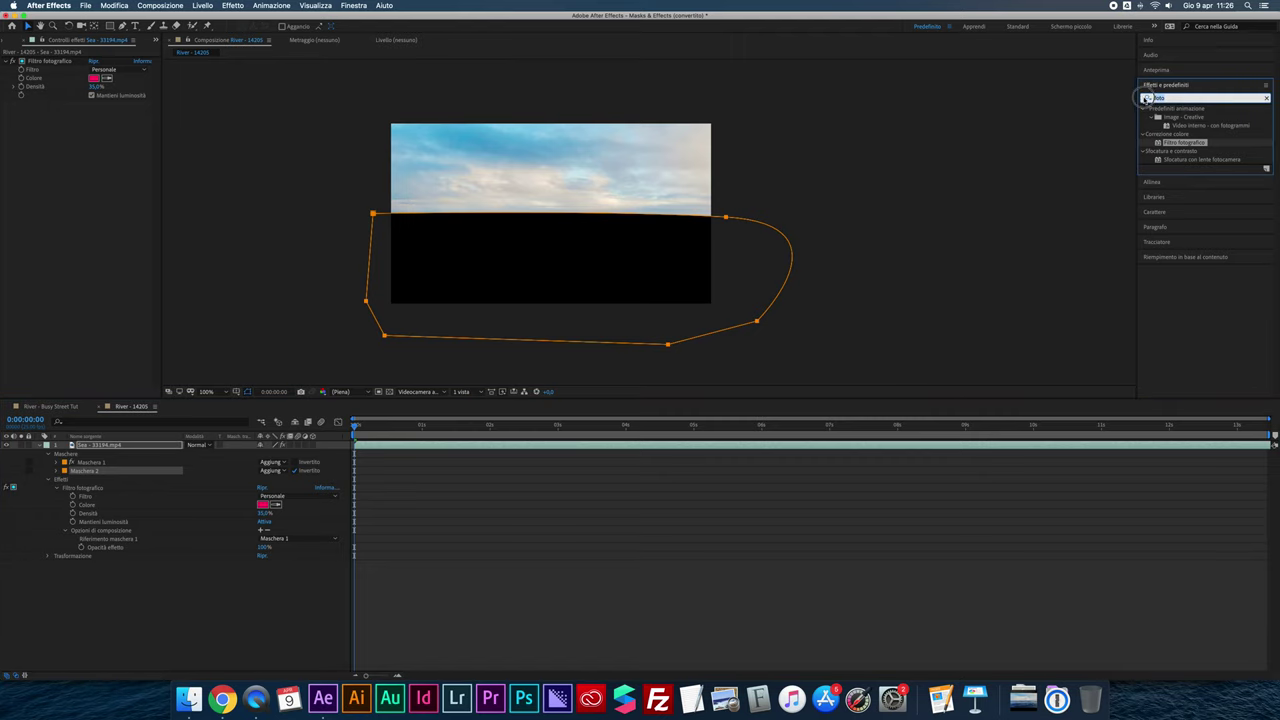
- Apply Sfumatura a 4 colori to the Sea layer in Moltiplica mode and preview at half size
{"action": "type", "text": "4"}
{"action": "left_click_drag", "start_coordinate": [1180, 210], "coordinate": [676, 173]}
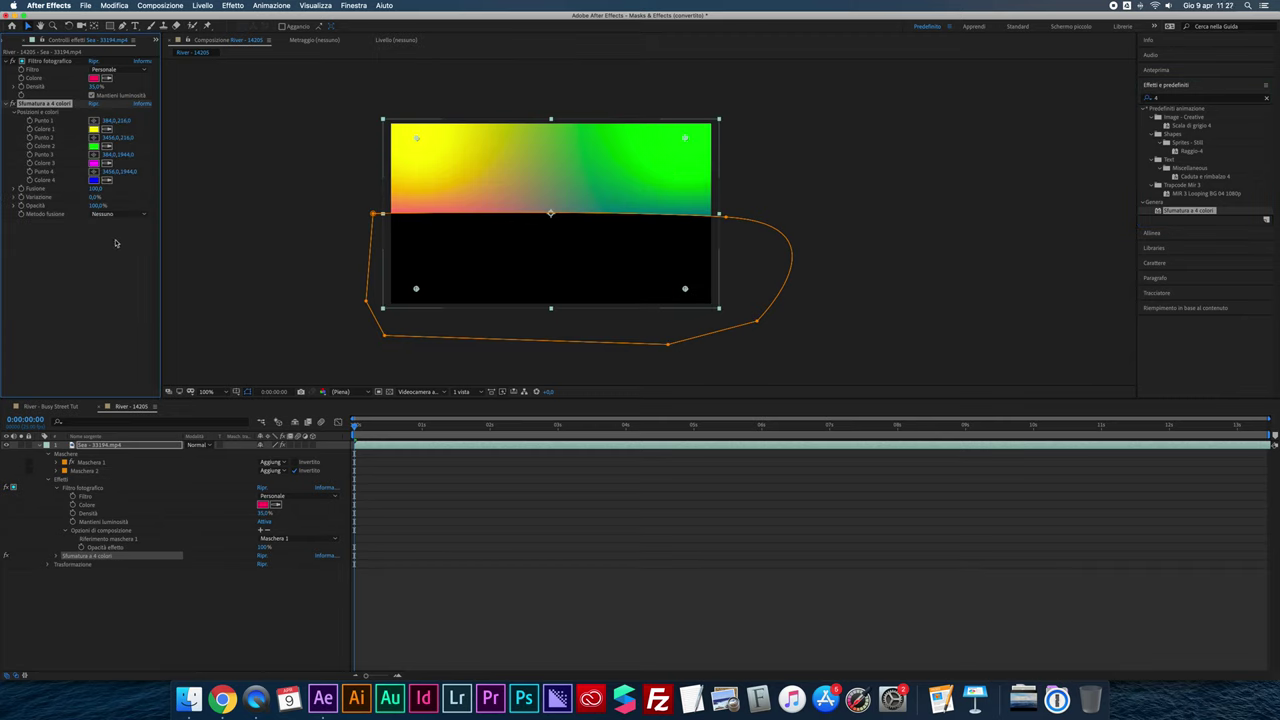
{"action": "left_click", "coordinate": [117, 214]}
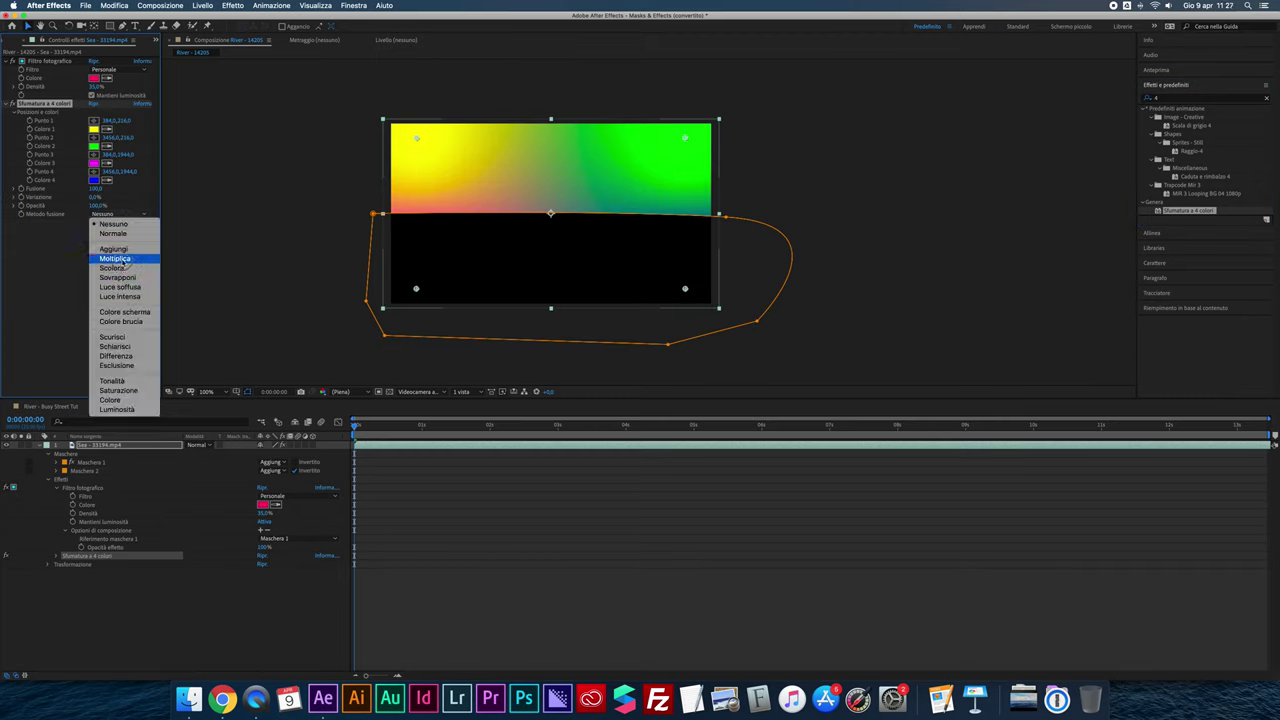
{"action": "left_click", "coordinate": [123, 261]}
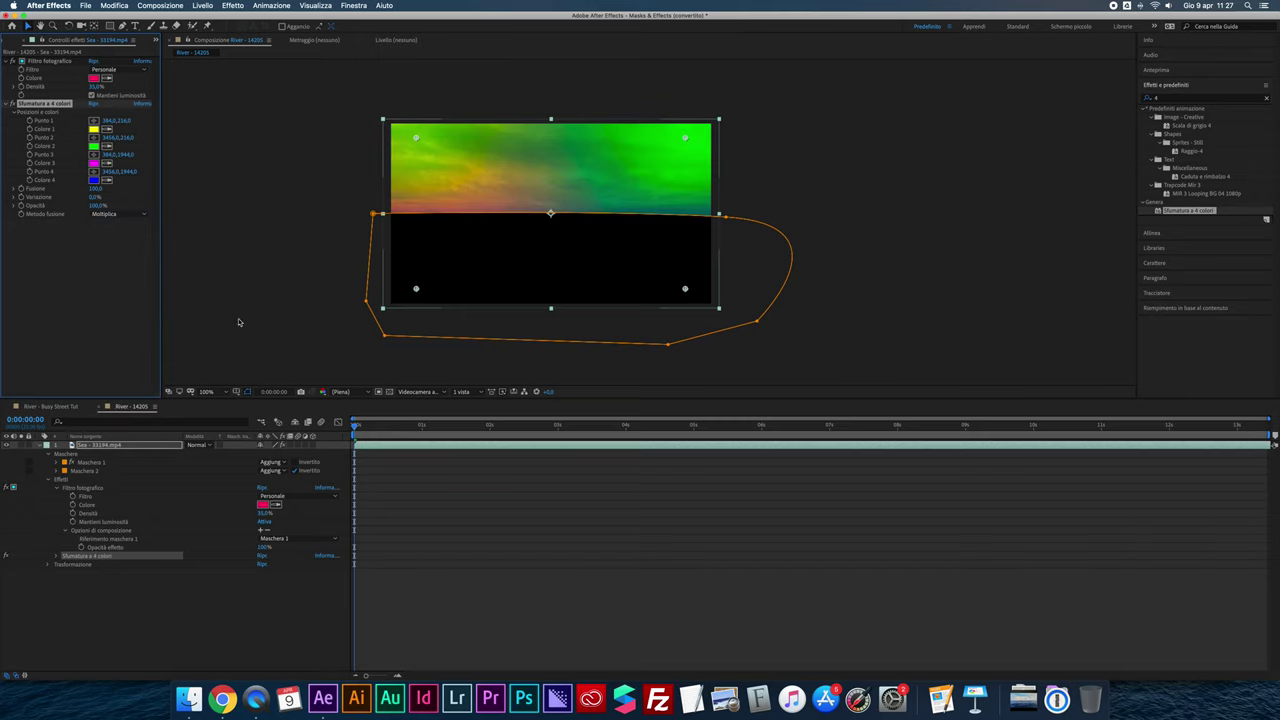
{"action": "left_click", "coordinate": [264, 320]}
{"action": "key", "text": "comma"}
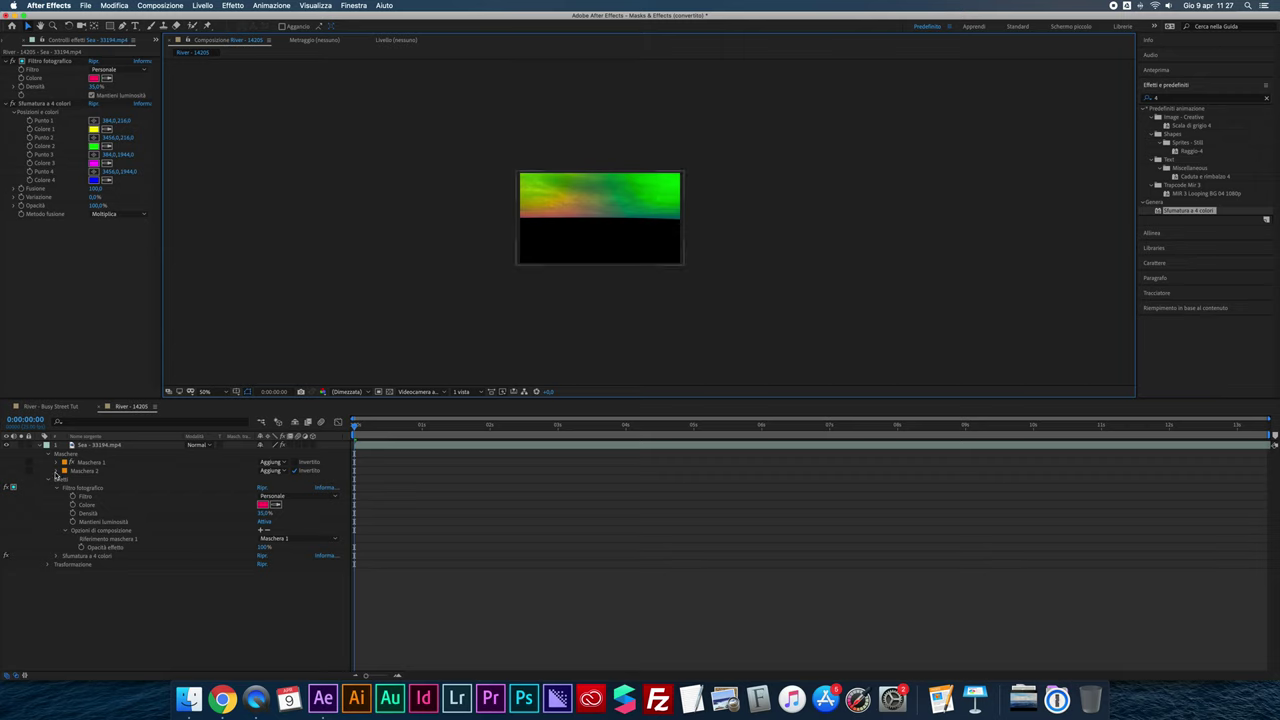
- Set Sfumatura a 4 colori's Riferimento maschera 1 to Maschera 2 so only the sky is coloured
{"action": "left_click", "coordinate": [70, 556]}
{"action": "left_click", "coordinate": [55, 557]}
{"action": "left_click", "coordinate": [128, 608]}
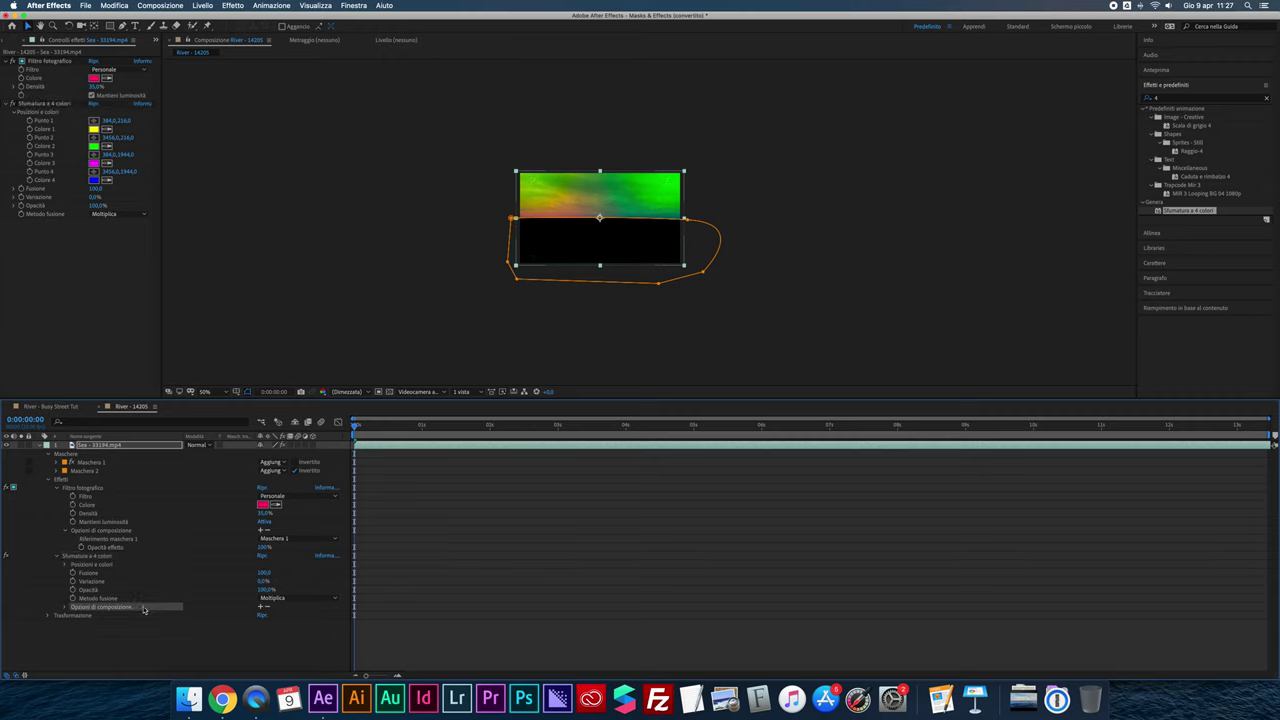
{"action": "left_click", "coordinate": [260, 607]}
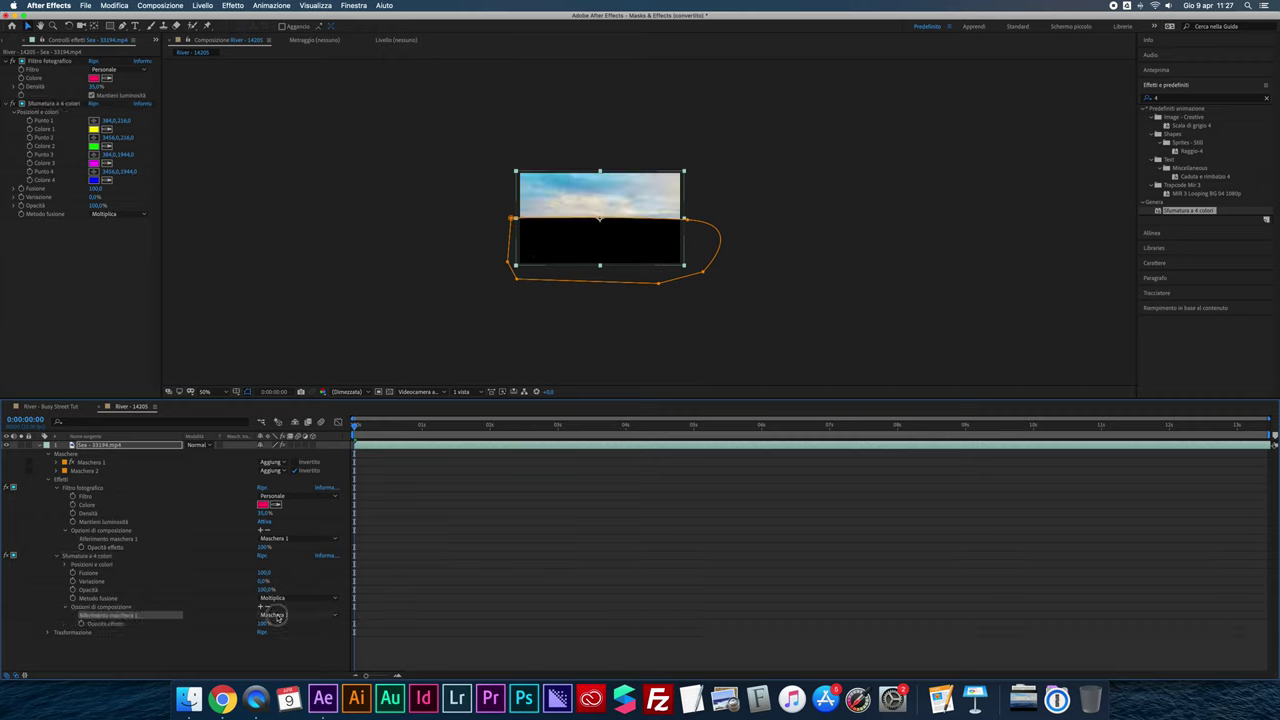
{"action": "left_click", "coordinate": [280, 615]}
{"action": "left_click", "coordinate": [286, 640]}
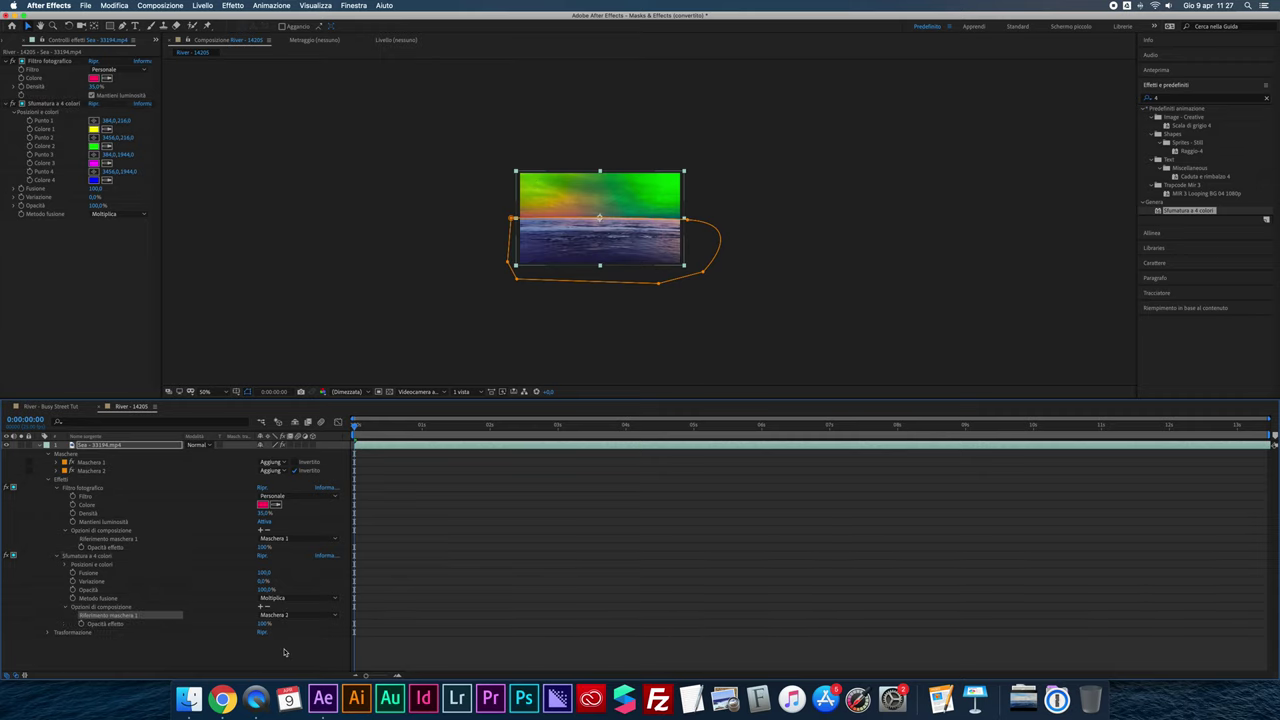
{"action": "left_click", "coordinate": [373, 286]}
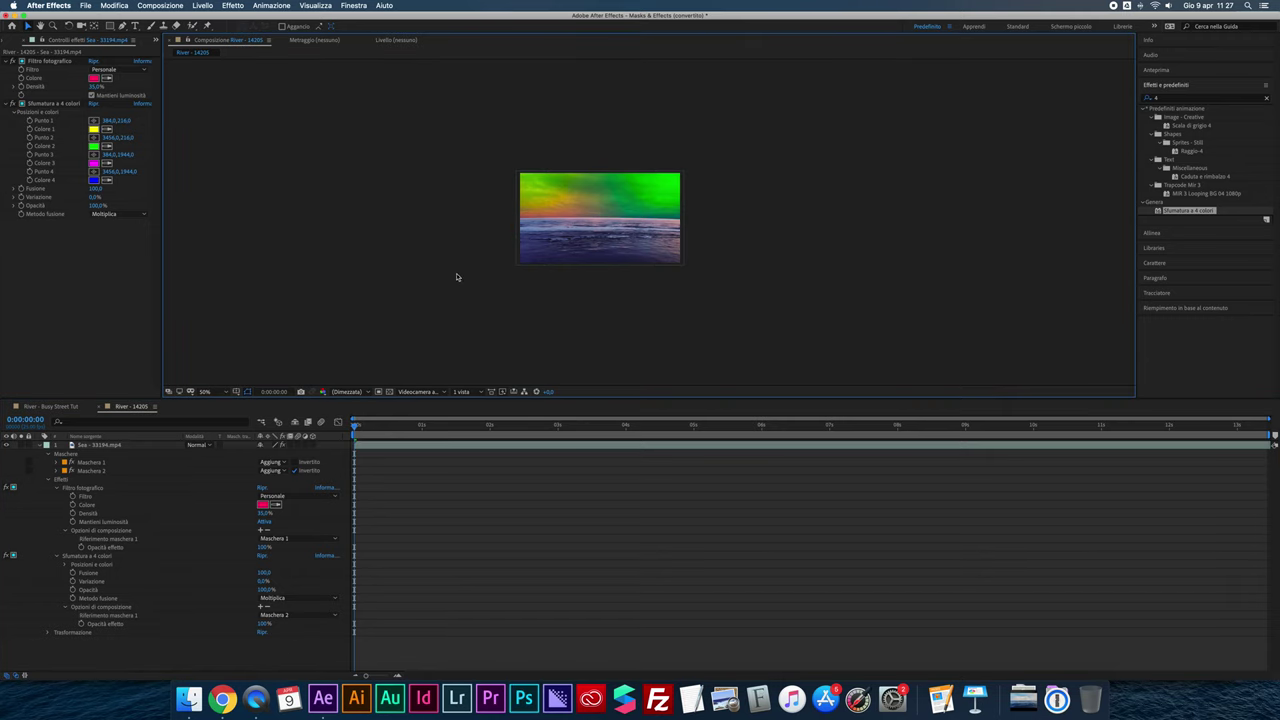
{"action": "scroll", "coordinate": [605, 229], "scroll_direction": "up", "scroll_amount": 2}
{"action": "scroll", "coordinate": [605, 229], "scroll_direction": "up", "scroll_amount": 2}
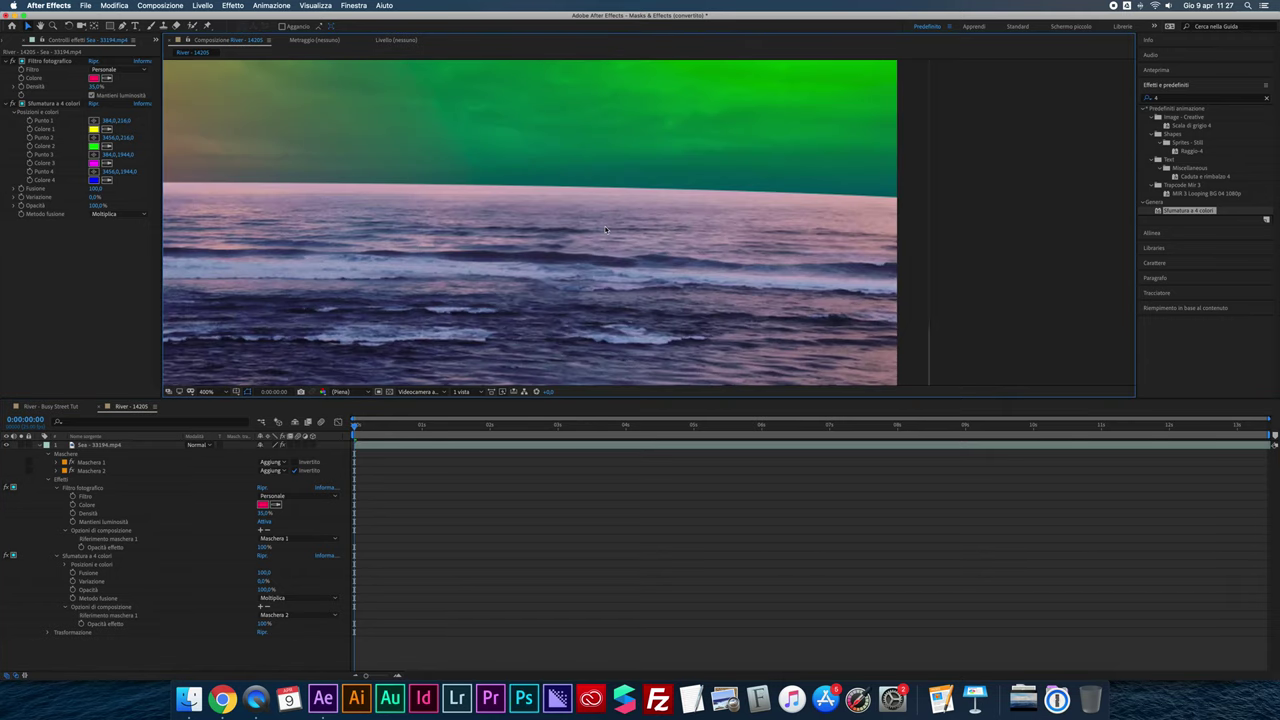
{"action": "scroll", "coordinate": [605, 229], "scroll_direction": "down", "scroll_amount": 2}
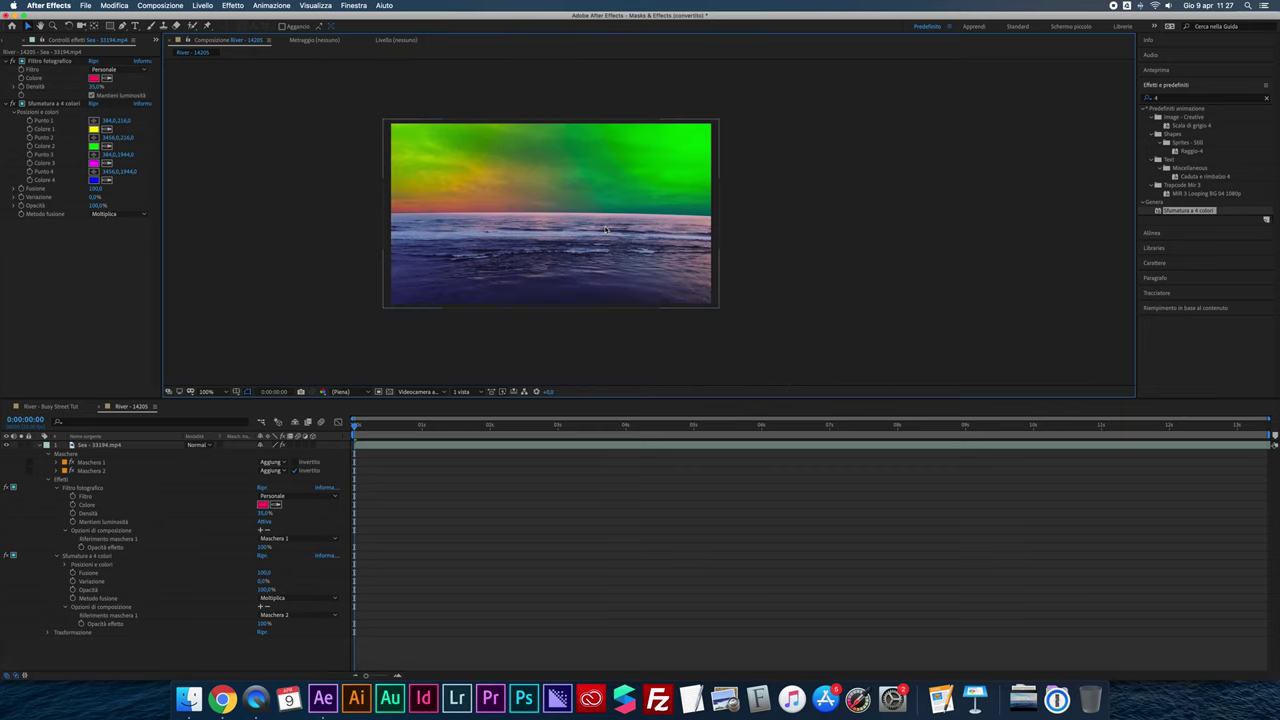
{"action": "left_click", "coordinate": [542, 201]}
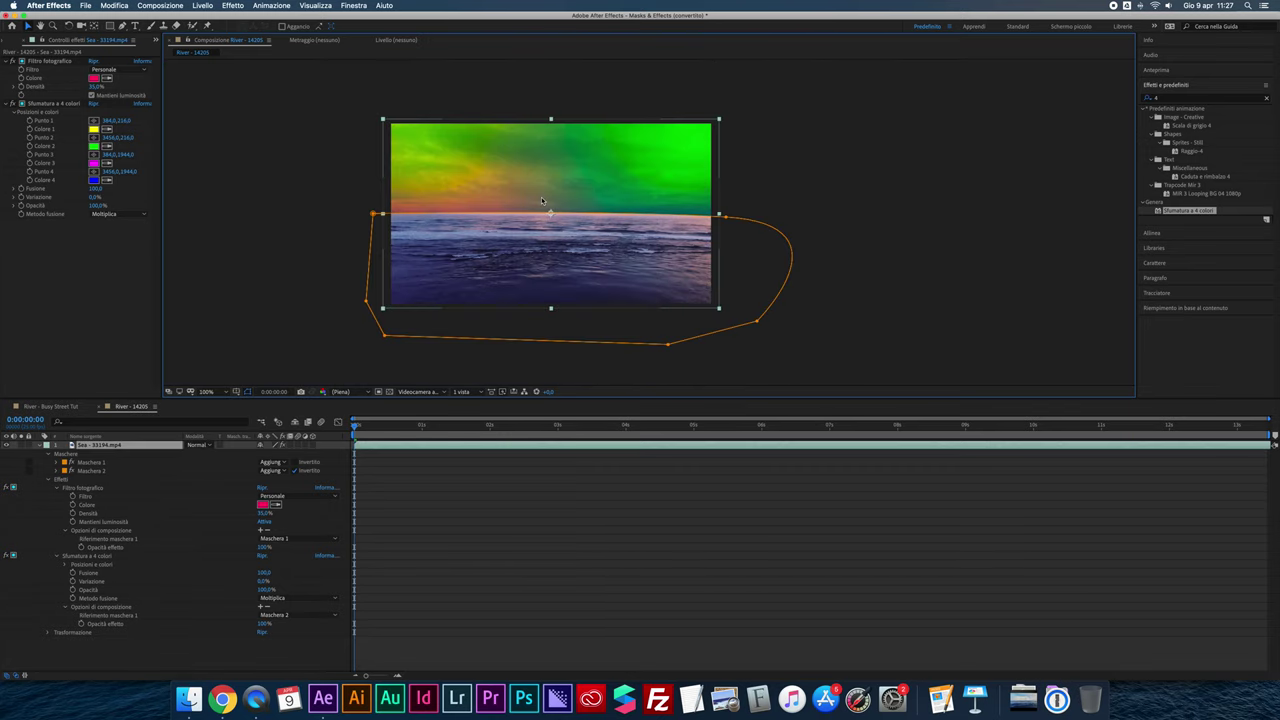
- Feather Maschera 2 by 44 pixels
{"action": "left_click", "coordinate": [82, 471]}
{"action": "left_click", "coordinate": [57, 471]}
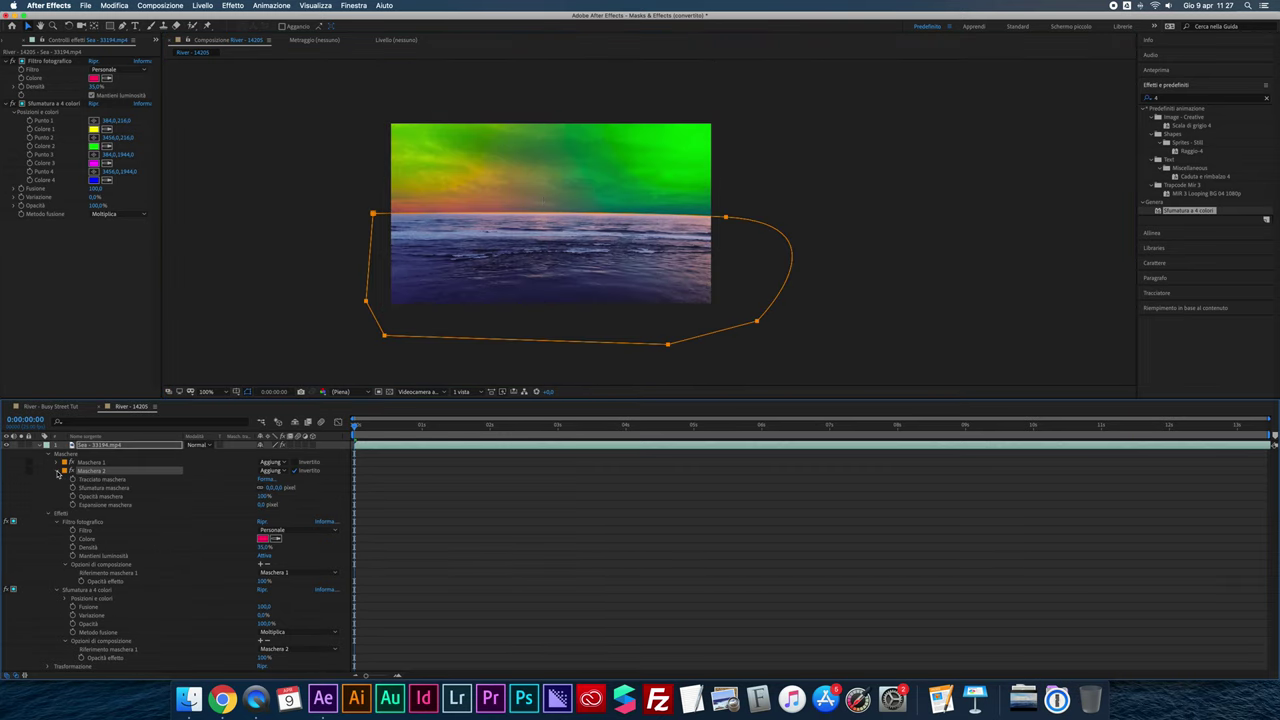
{"action": "left_click", "coordinate": [105, 488]}
{"action": "left_click_drag", "start_coordinate": [268, 488], "coordinate": [286, 490]}
{"action": "left_click", "coordinate": [293, 288]}
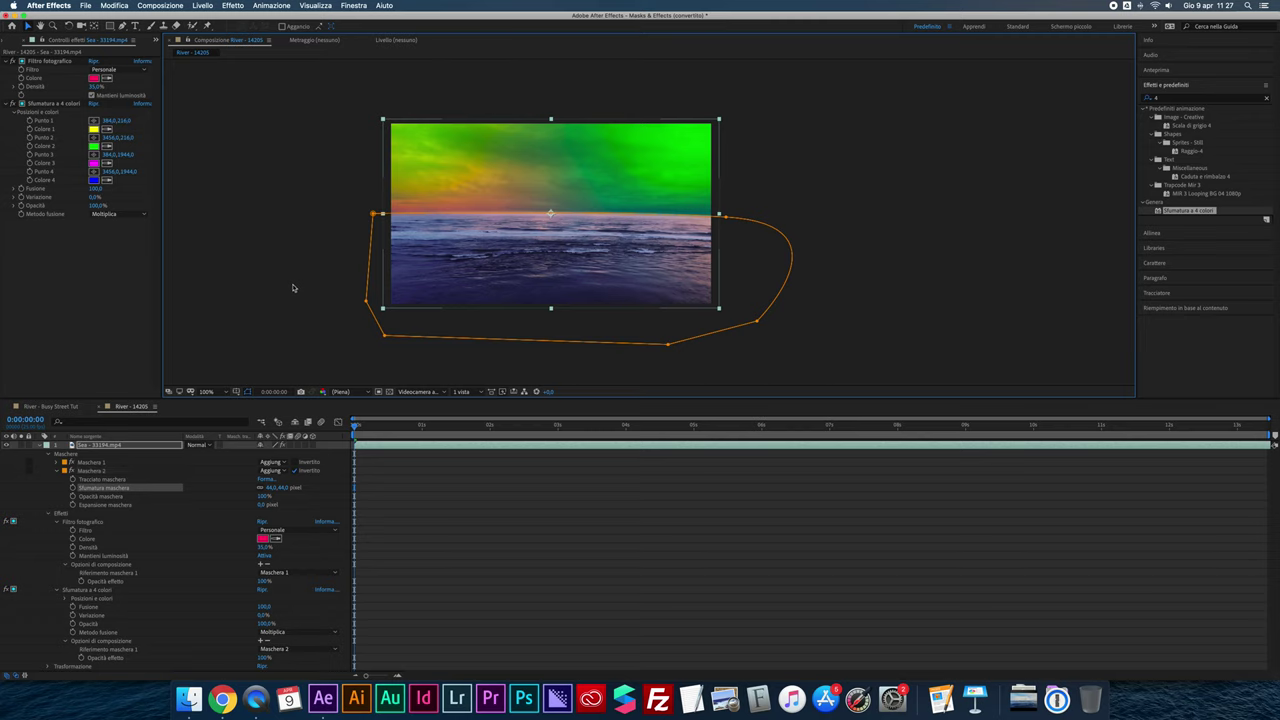
{"action": "left_click", "coordinate": [285, 218]}
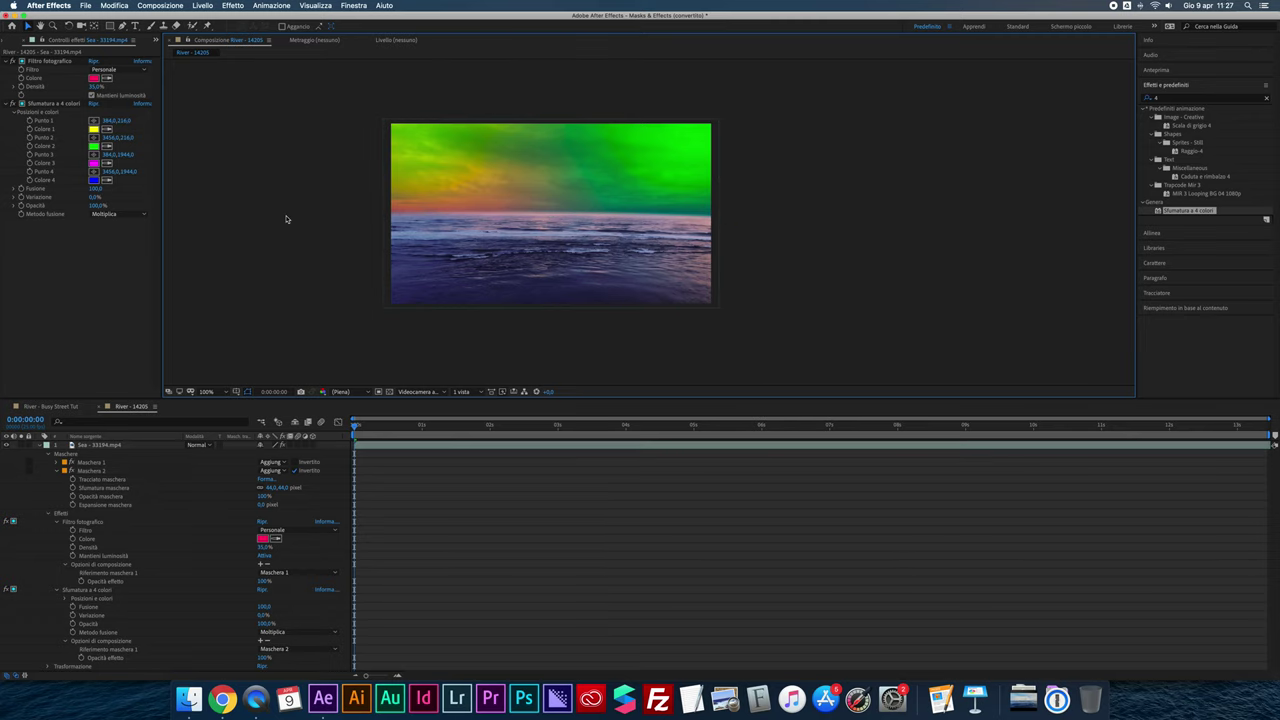
- Feather Maschera 1 by 32 pixels
{"action": "left_click", "coordinate": [56, 462]}
{"action": "left_click", "coordinate": [106, 479]}
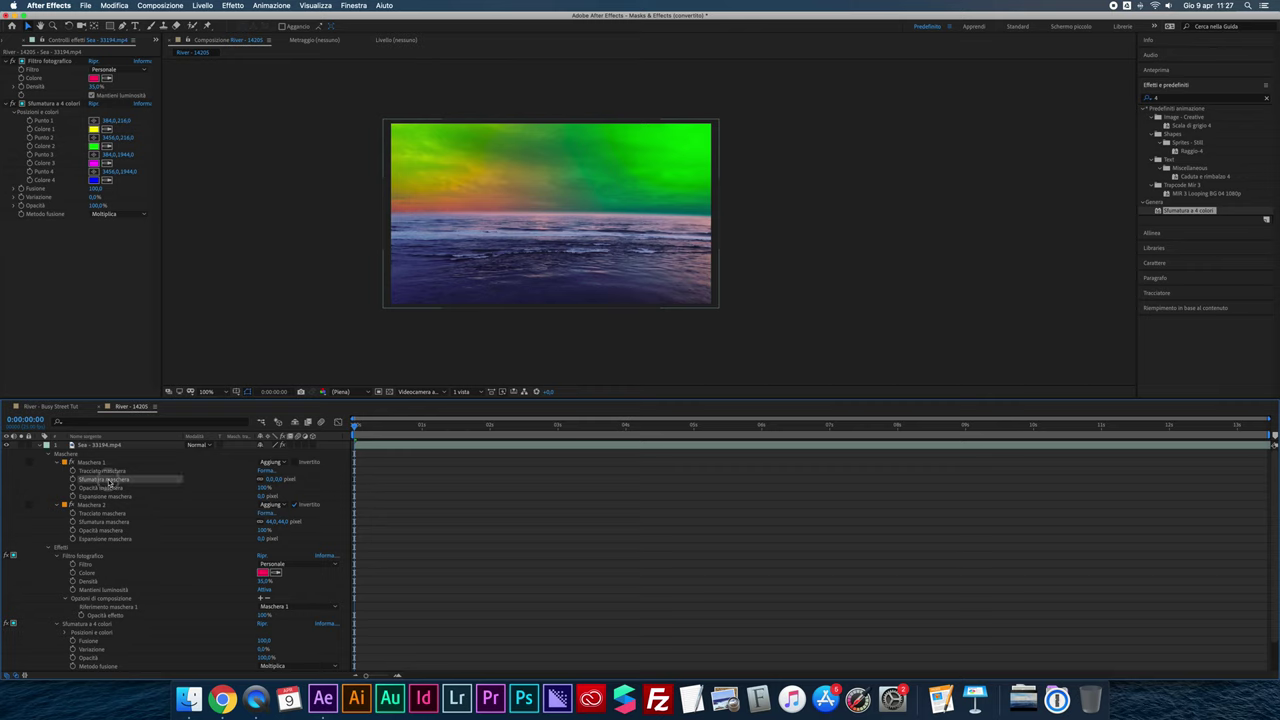
{"action": "left_click_drag", "start_coordinate": [277, 480], "coordinate": [300, 479]}
{"action": "left_click", "coordinate": [268, 265]}
{"action": "left_click", "coordinate": [420, 236]}
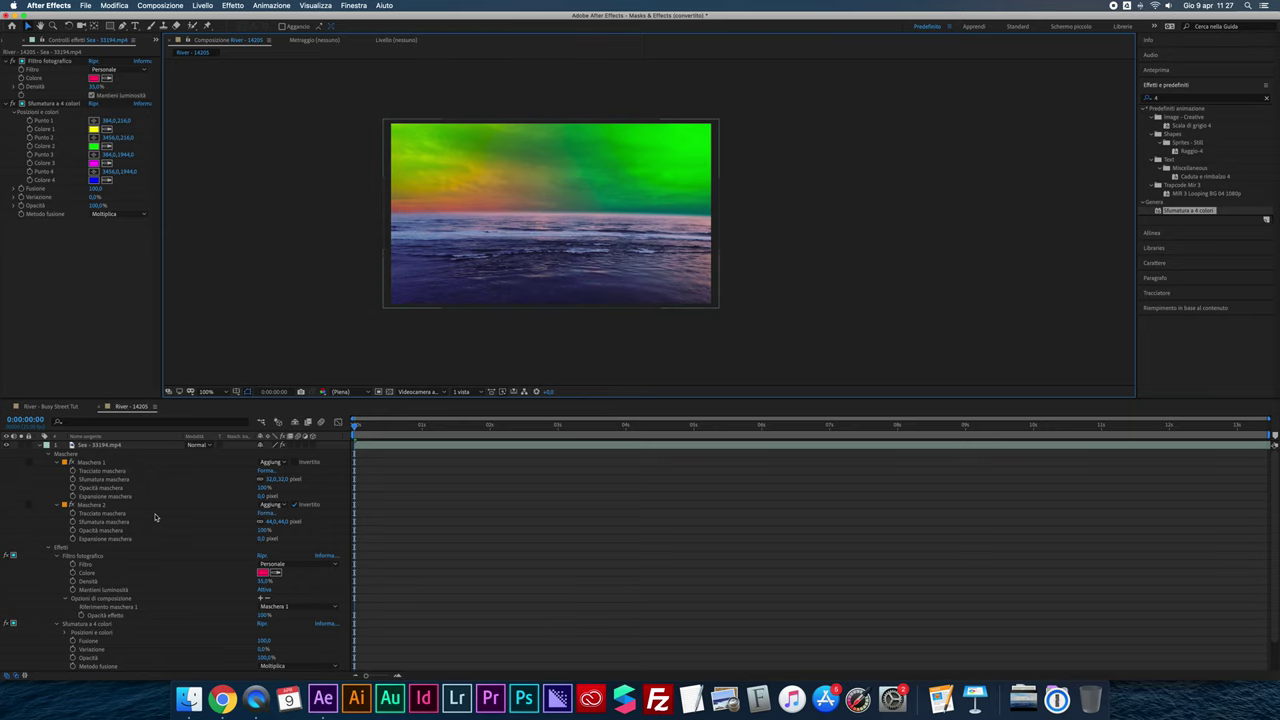
{"action": "scroll", "coordinate": [155, 517], "scroll_direction": "down", "scroll_amount": 2}
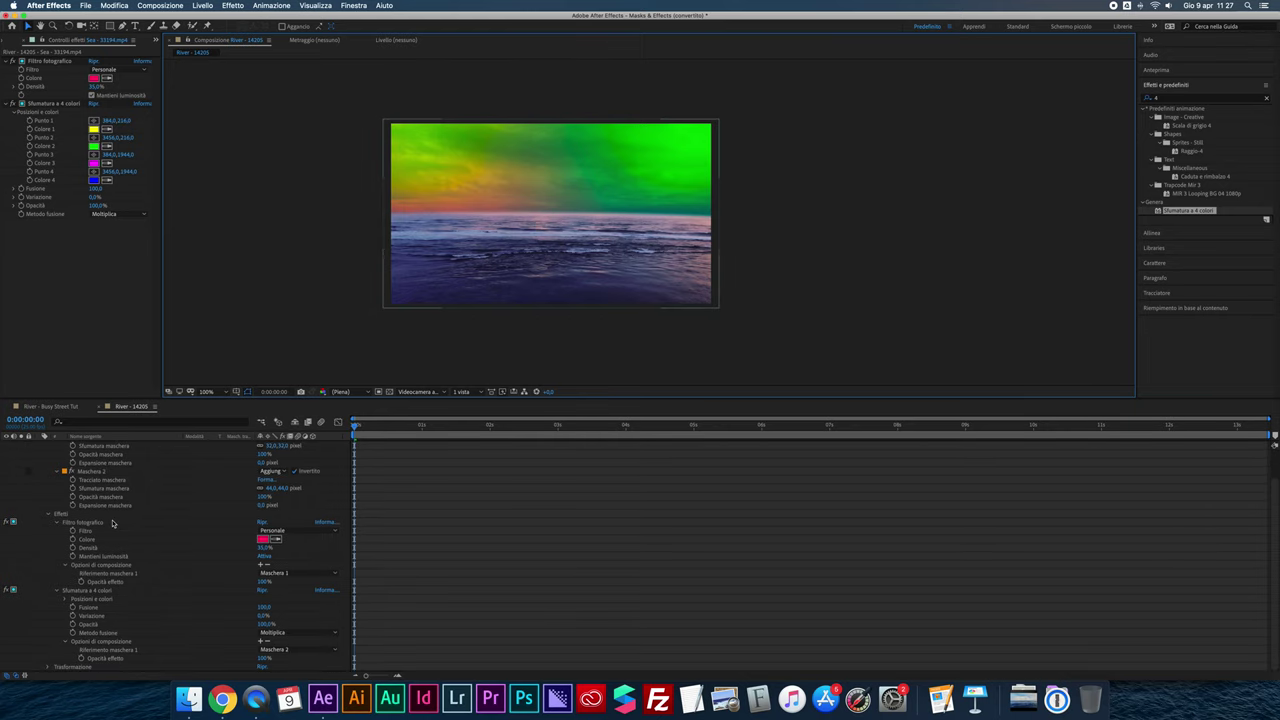
{"action": "scroll", "coordinate": [113, 523], "scroll_direction": "up", "scroll_amount": 2}
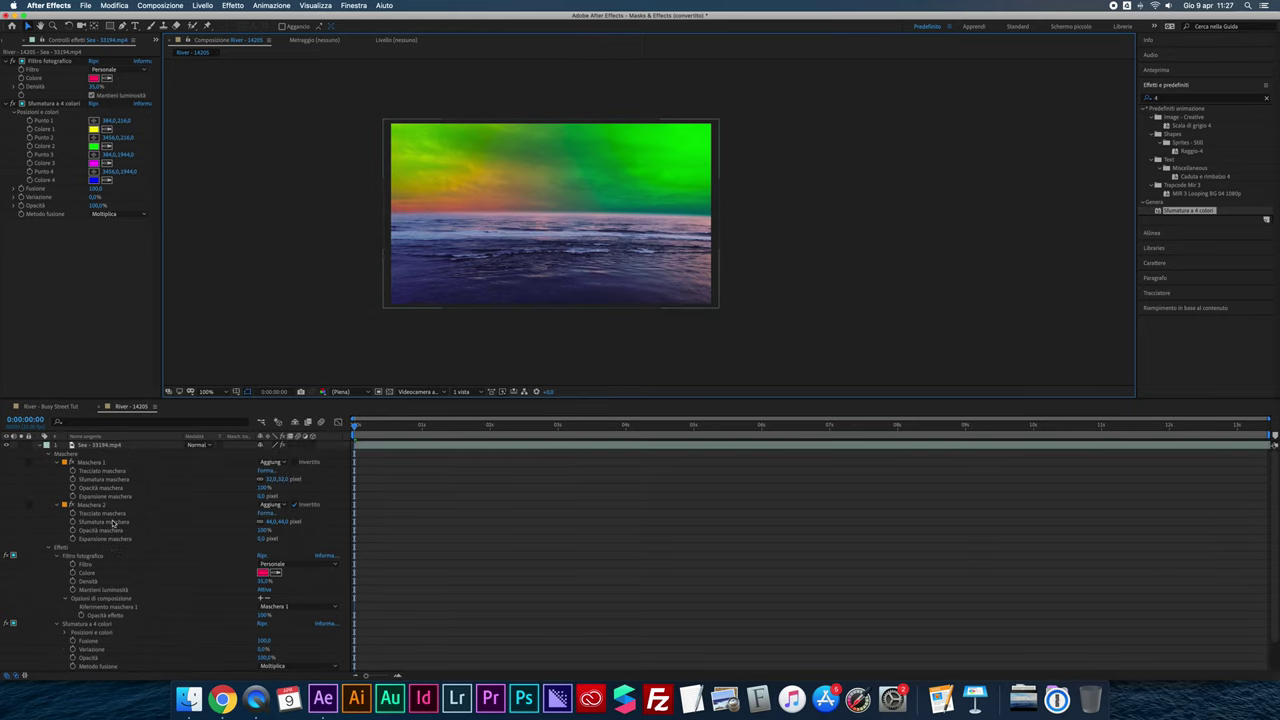
- Collapse the Sea layer's masks and effects and deselect it to view the final composite
{"action": "left_click", "coordinate": [86, 446]}
{"action": "left_click", "coordinate": [43, 446]}
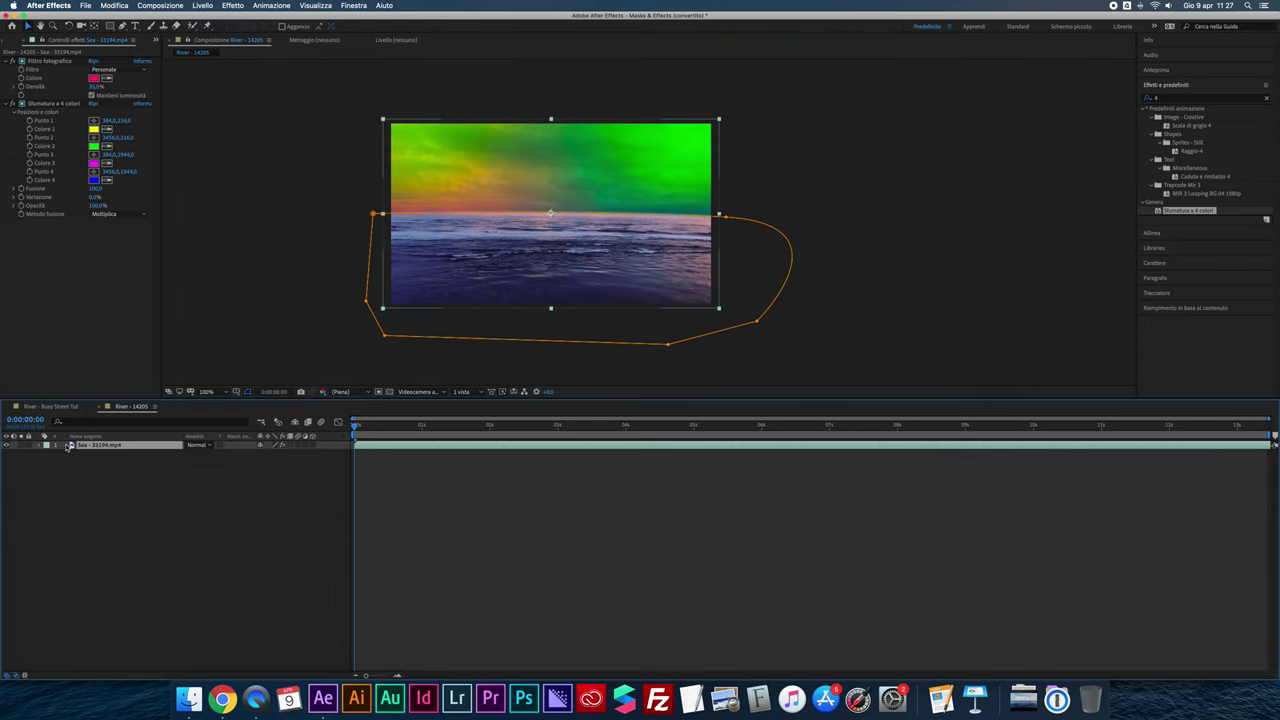
{"action": "left_click", "coordinate": [137, 476]}
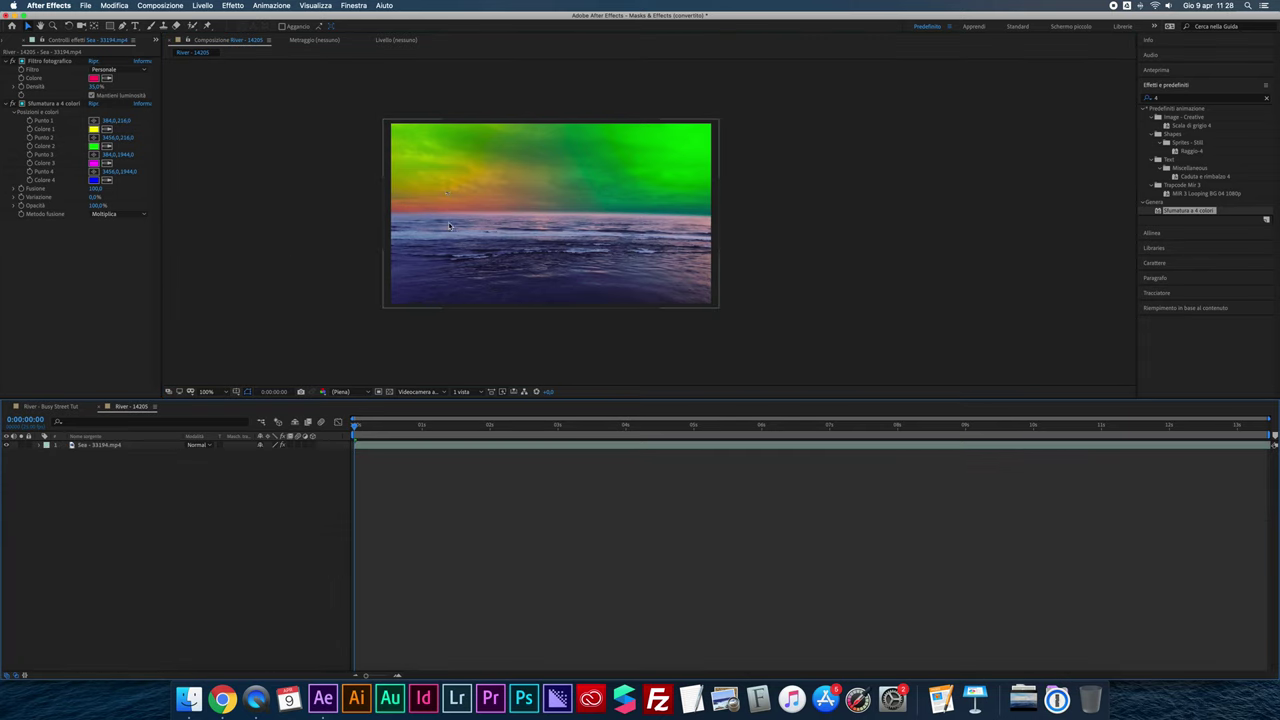